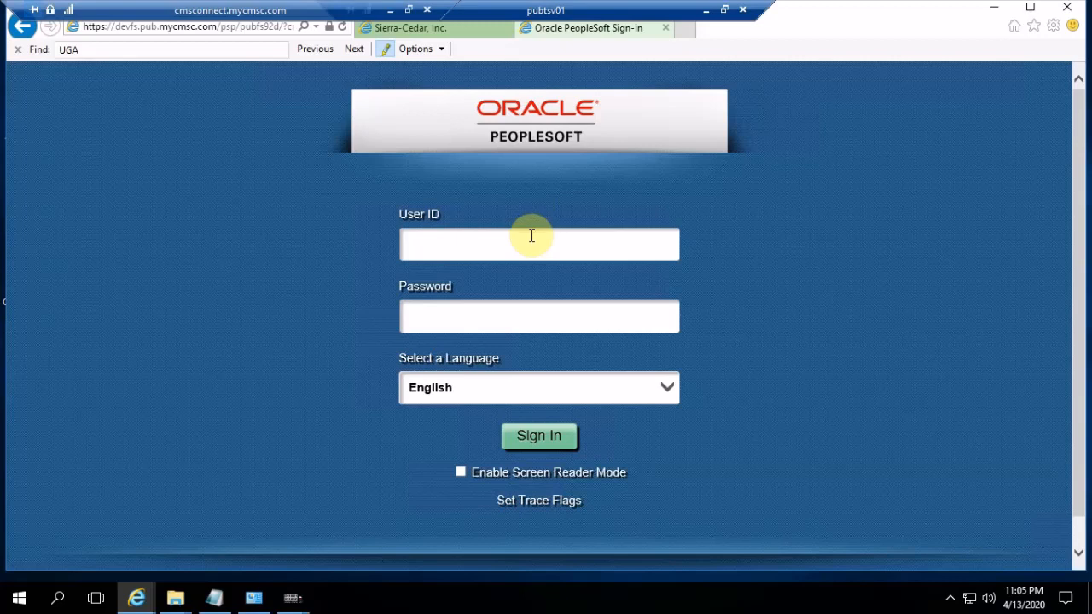
Sign in with the user ID APSADM and the account password
{"action": "left_click", "coordinate": [530, 235]}
{"action": "type", "text": "APSADM"}
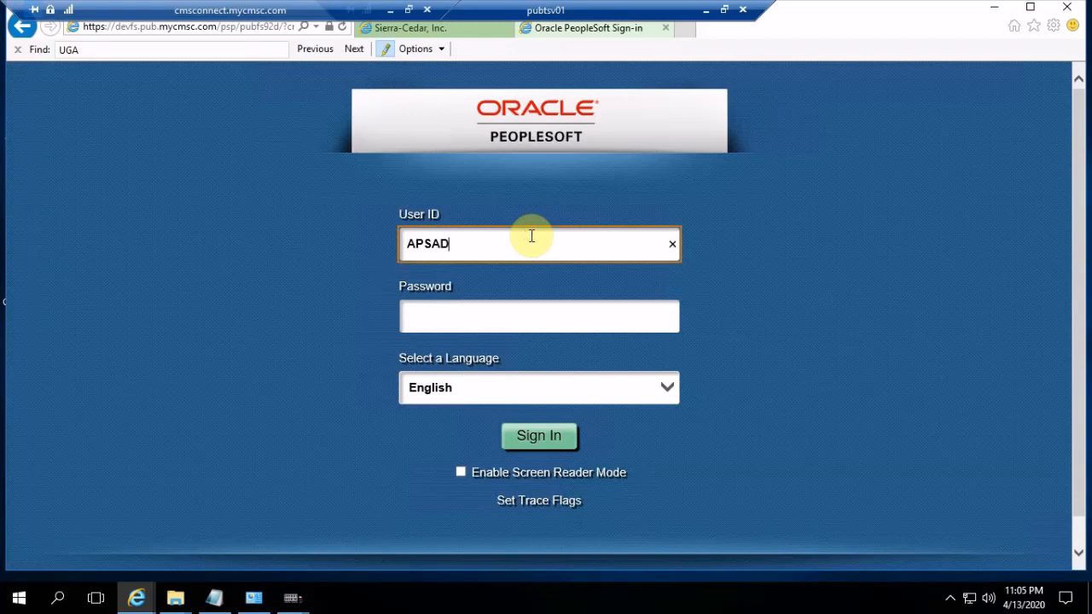
{"action": "key", "text": "Tab"}
{"action": "key", "text": "ctrl+v"}
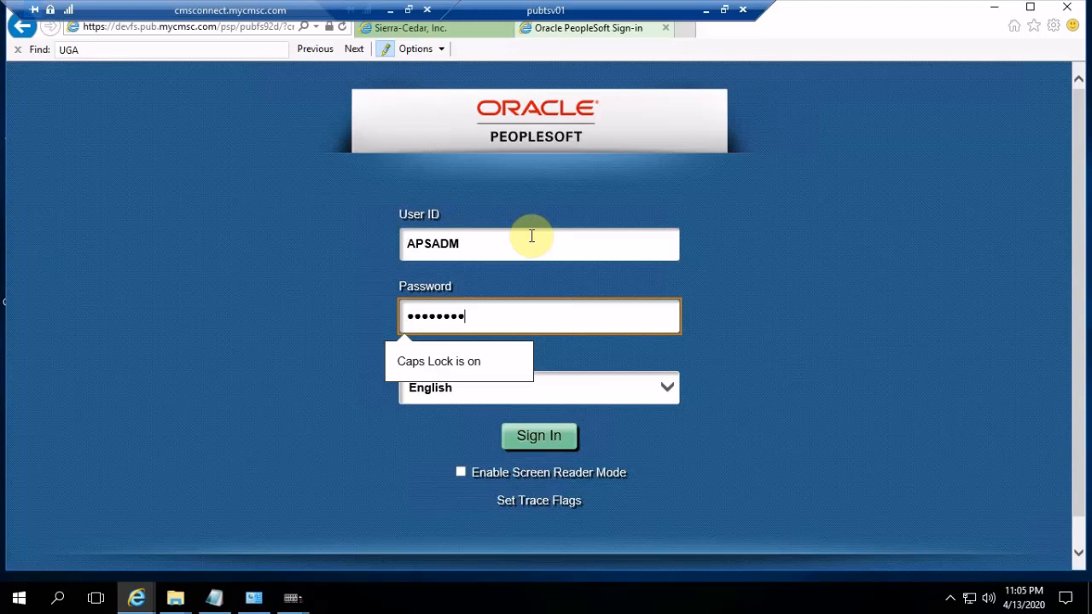
{"action": "left_click", "coordinate": [540, 437]}
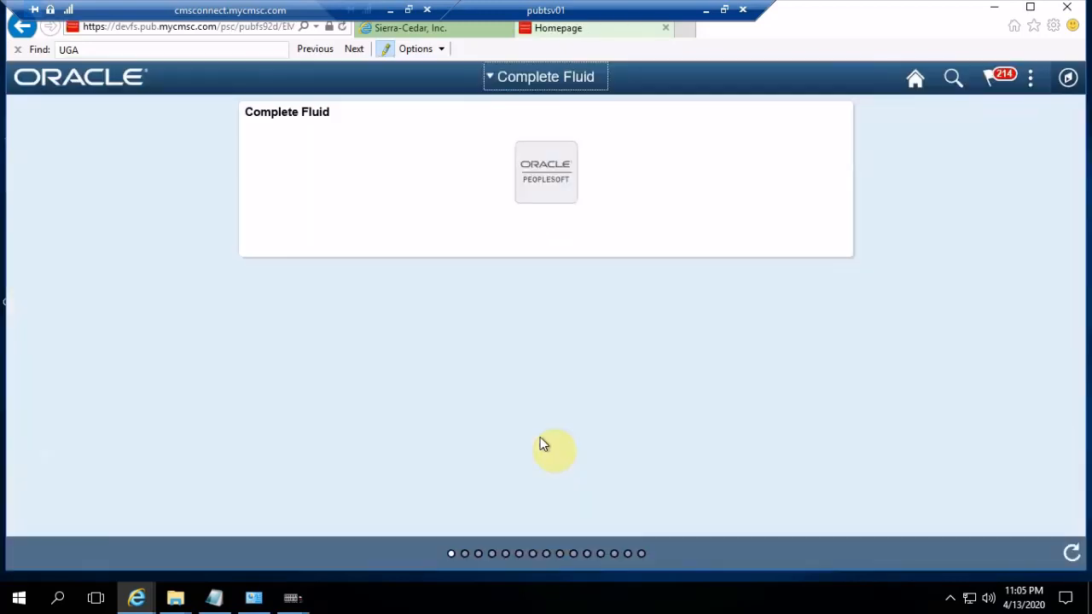
Open the Test Case Utilities page from the Work Bench setup section of SCI PTF
{"action": "left_click", "coordinate": [1067, 85]}
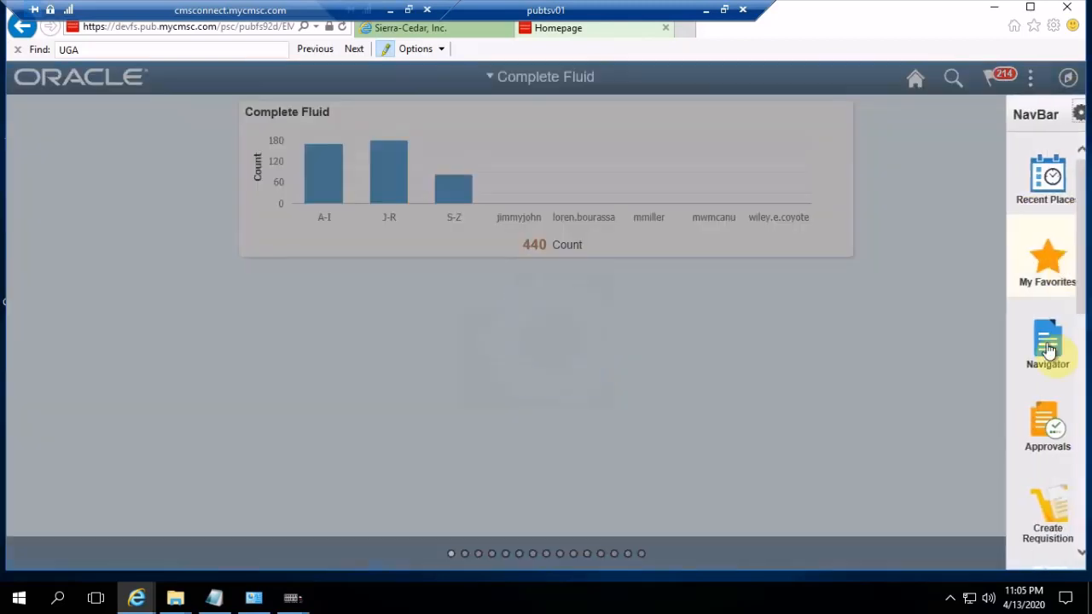
{"action": "left_click", "coordinate": [1046, 348]}
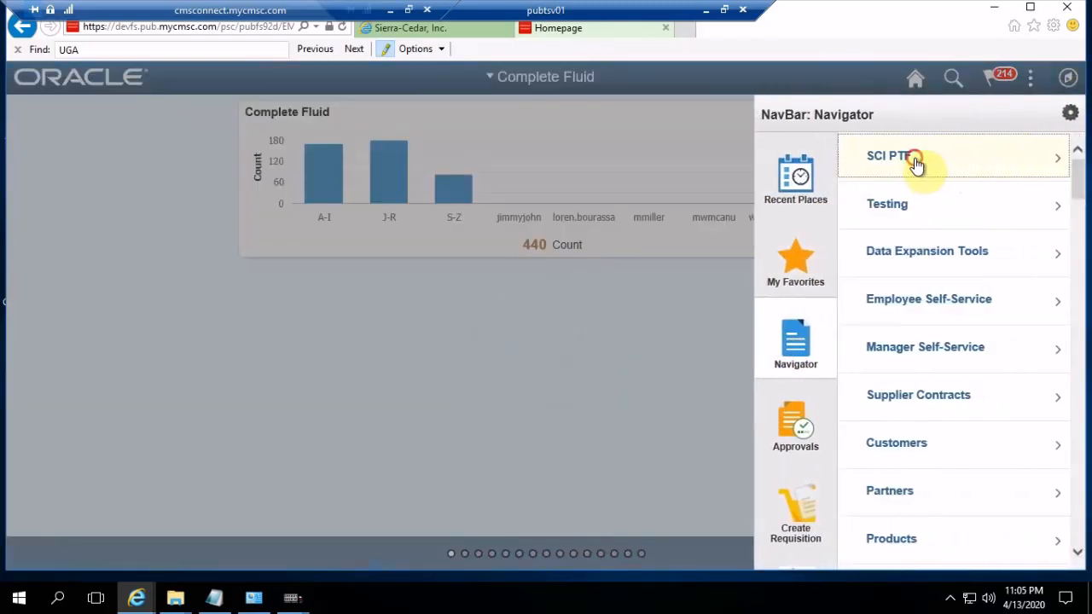
{"action": "left_click", "coordinate": [915, 163]}
{"action": "left_click", "coordinate": [907, 205]}
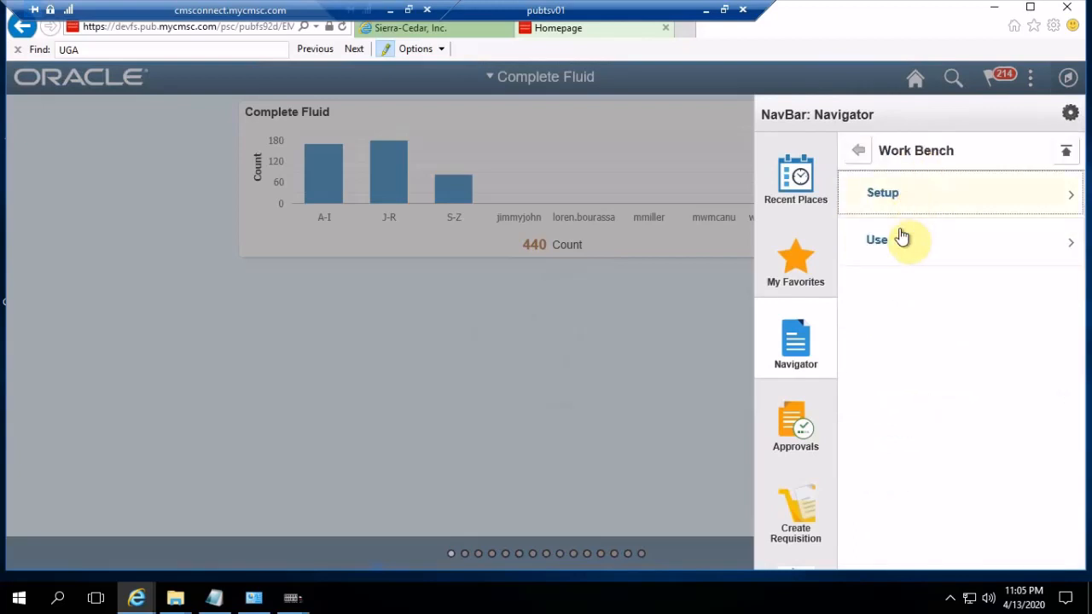
{"action": "left_click", "coordinate": [890, 193]}
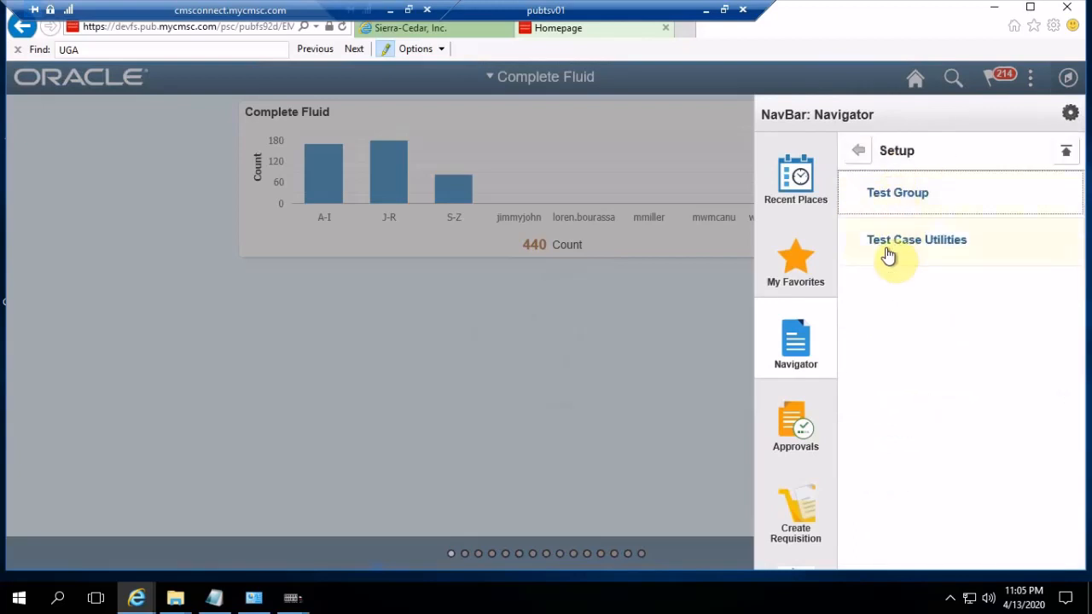
{"action": "left_click", "coordinate": [888, 249]}
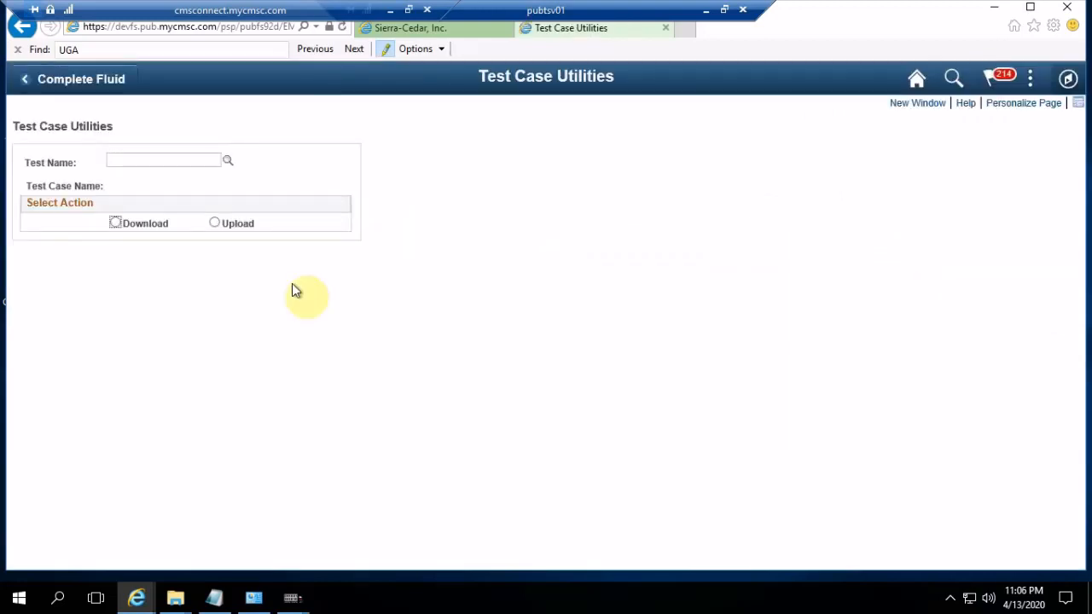
Look up test names beginning with SCI_AP_T005 and choose SCI_AP_T005 as the test name
{"action": "left_click", "coordinate": [229, 164]}
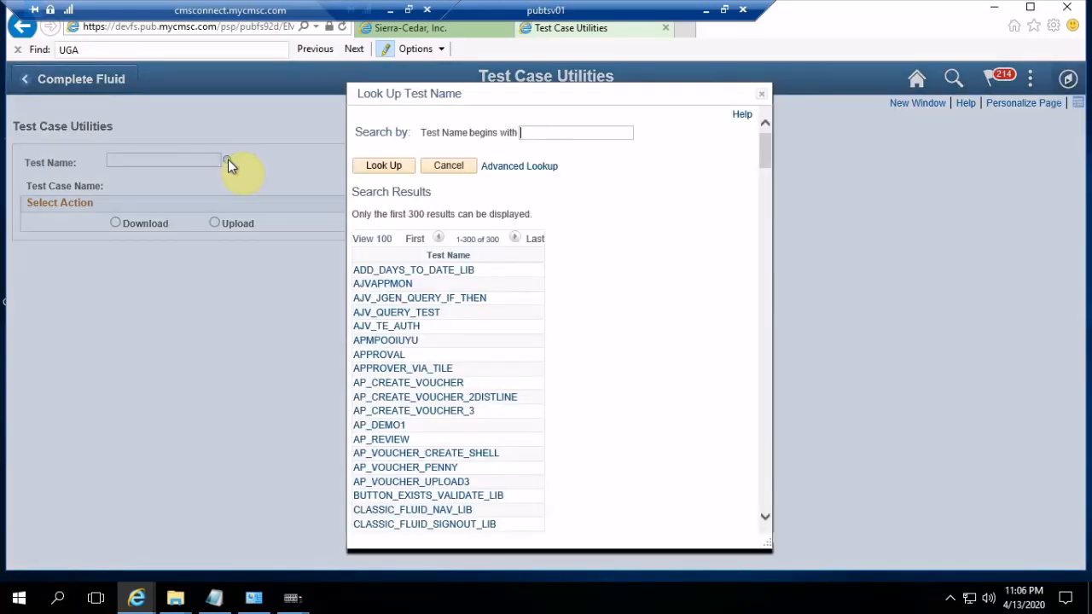
{"action": "left_click", "coordinate": [535, 135]}
{"action": "type", "text": "SCI_AP_T005"}
{"action": "left_click", "coordinate": [383, 166]}
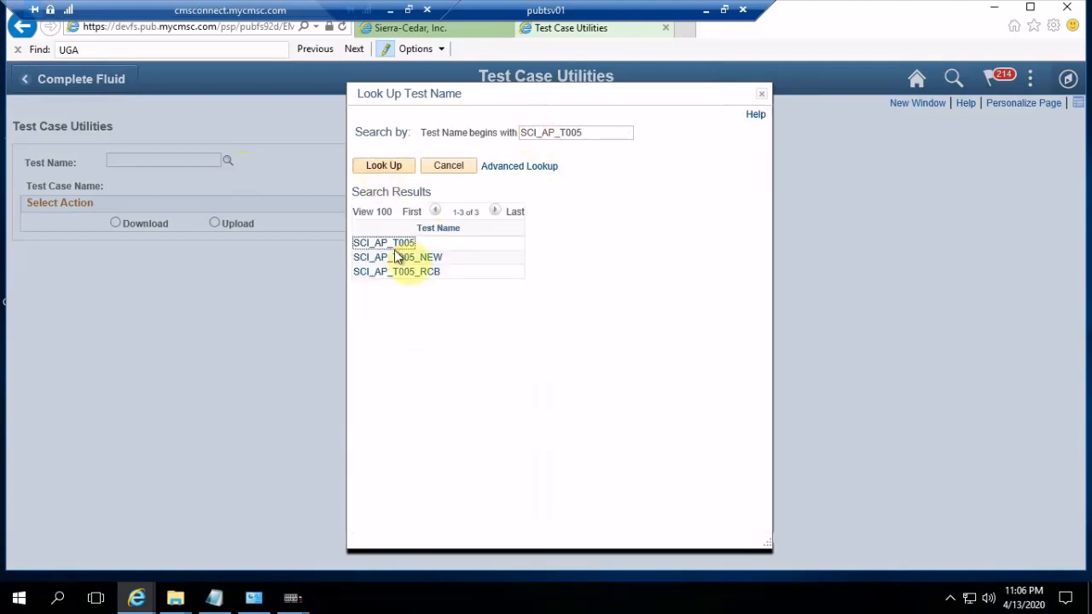
{"action": "left_click", "coordinate": [400, 244]}
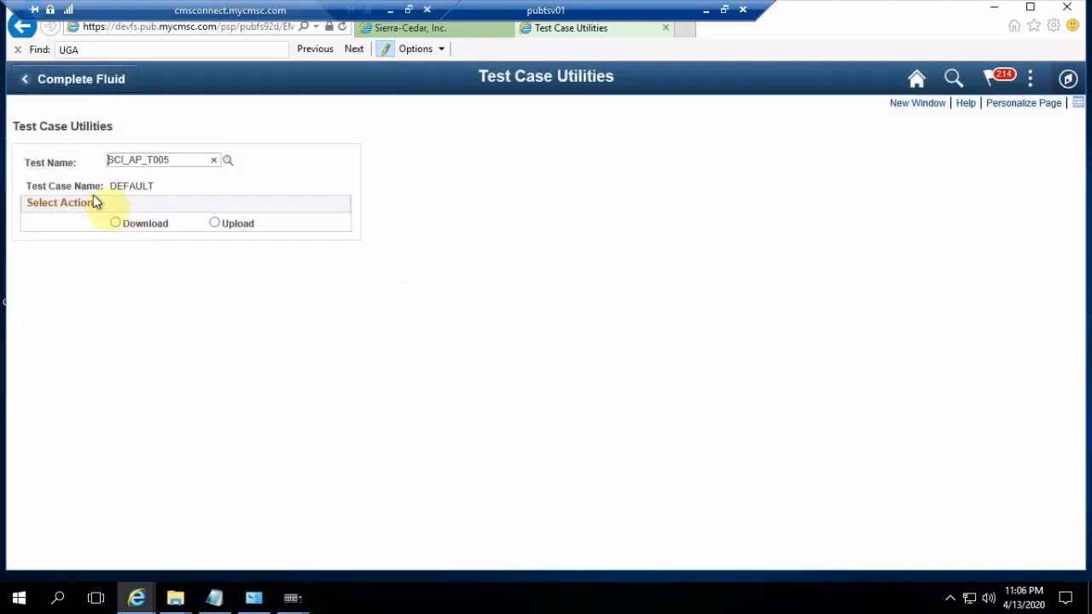
Download the test case and open SCI_AP_T005.csv in Excel
{"action": "left_click", "coordinate": [118, 224]}
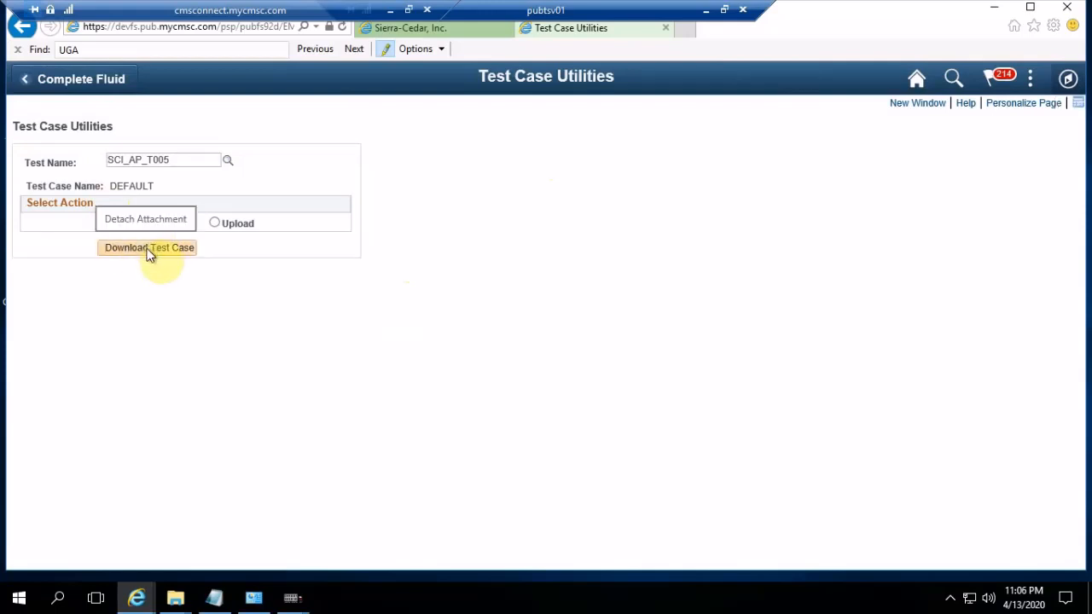
{"action": "left_click", "coordinate": [149, 251]}
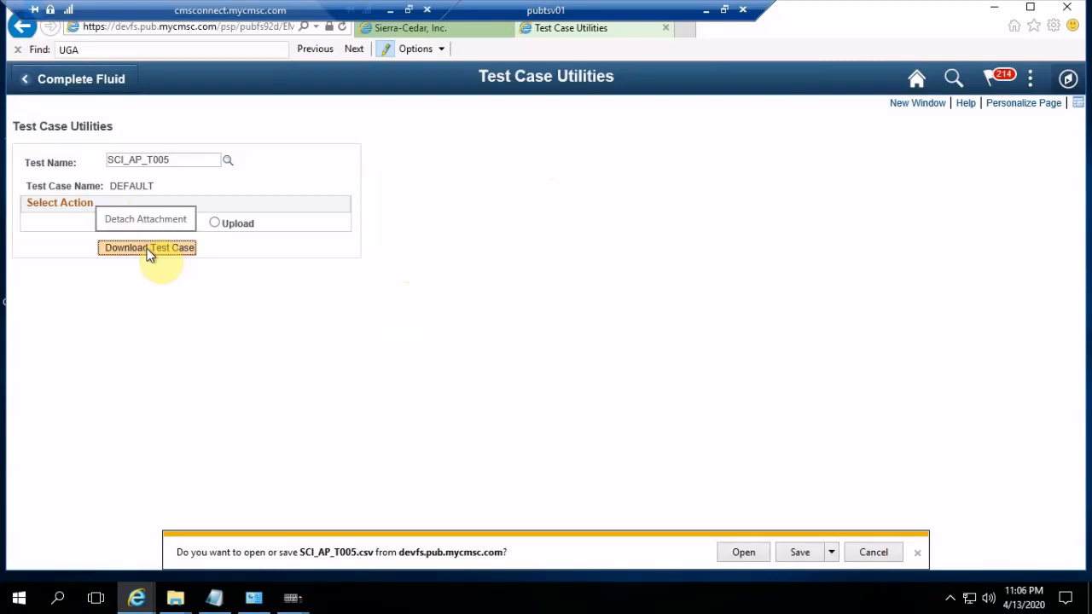
{"action": "left_click", "coordinate": [758, 554]}
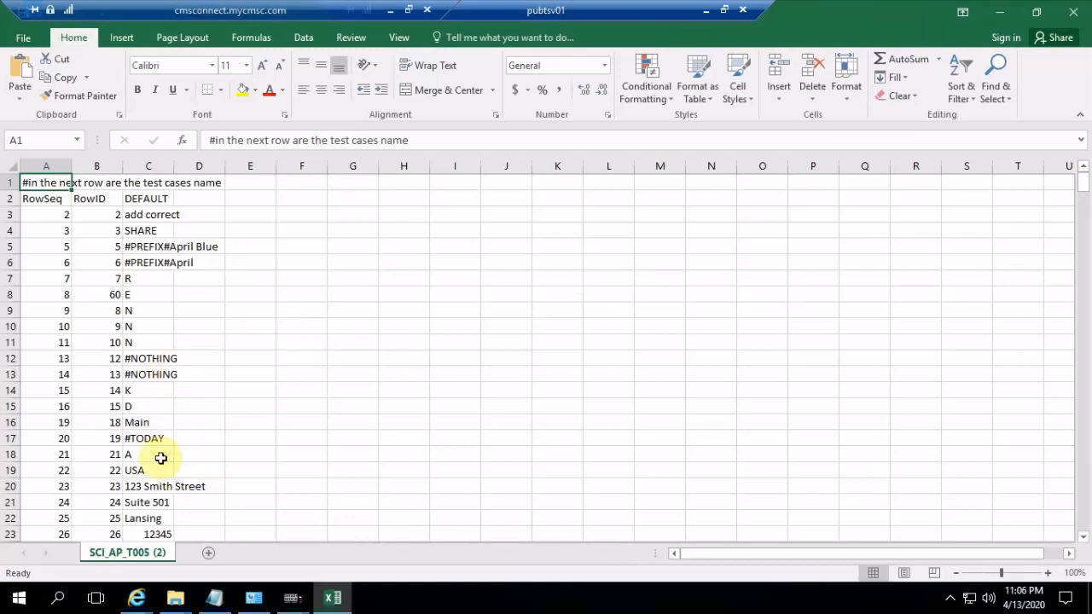
{"action": "left_click", "coordinate": [150, 359]}
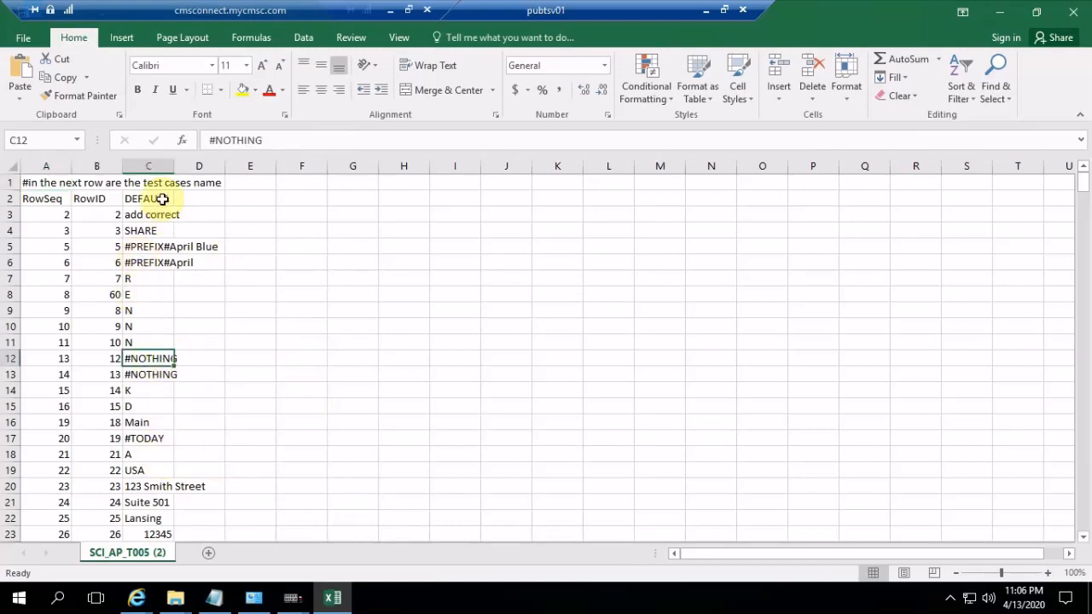
{"action": "left_click", "coordinate": [147, 166]}
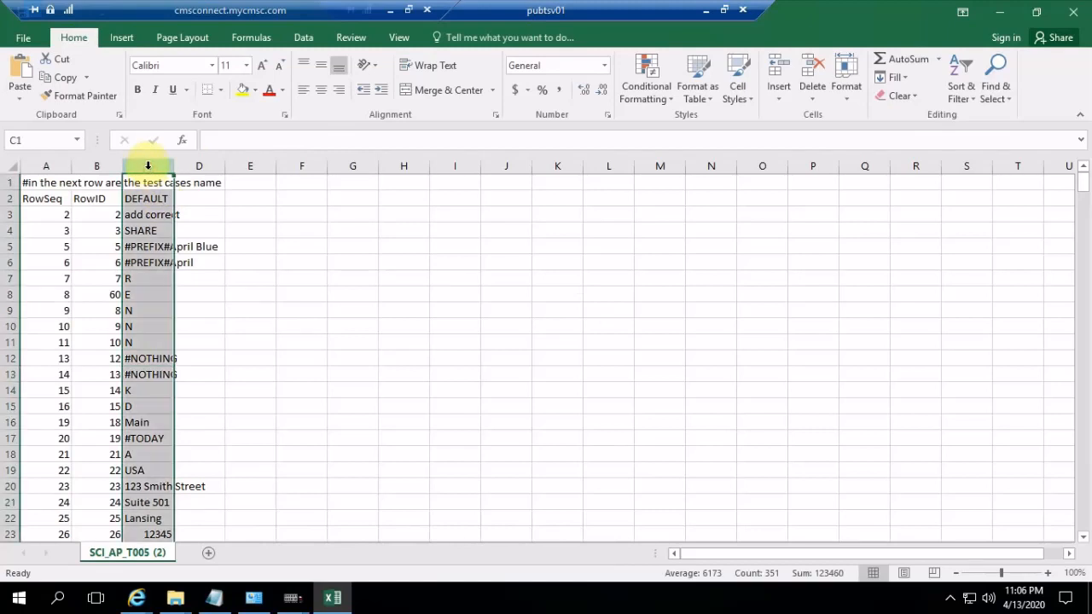
{"action": "key", "text": "ctrl+c"}
{"action": "left_click", "coordinate": [199, 164]}
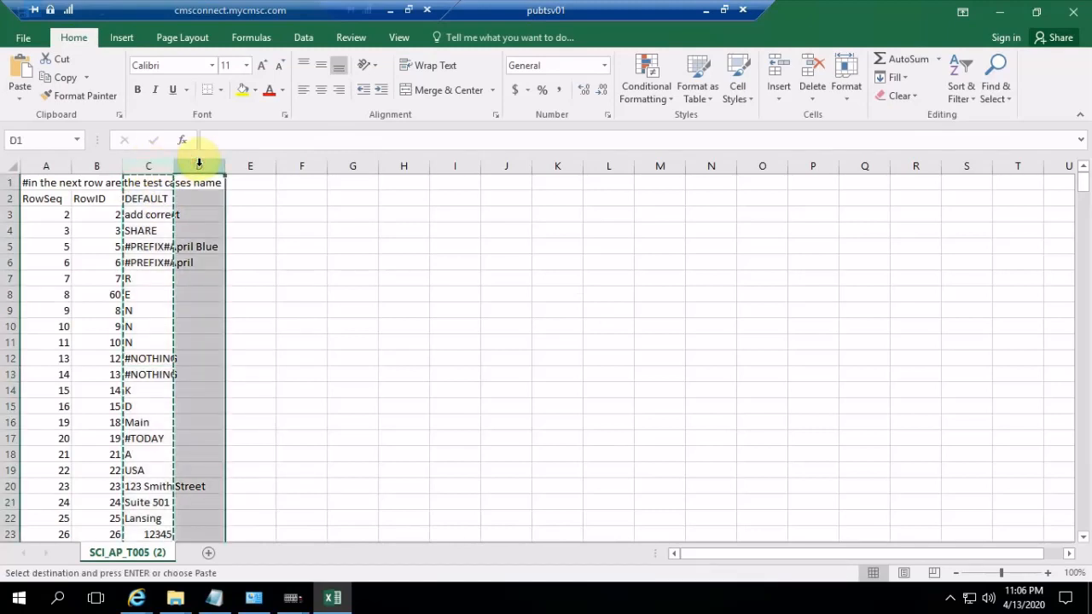
{"action": "key", "text": "Escape"}
{"action": "key", "text": "ctrl+c"}
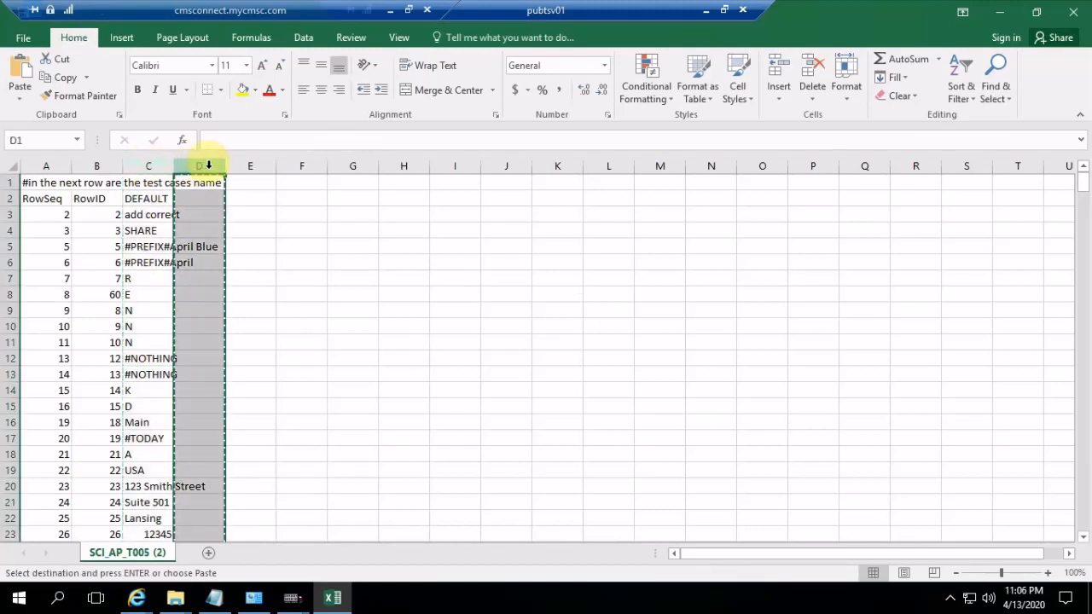
Copy the DEFAULT test case column C into columns D and E
{"action": "left_click", "coordinate": [153, 165]}
{"action": "key", "text": "ctrl+c"}
{"action": "left_click", "coordinate": [198, 165]}
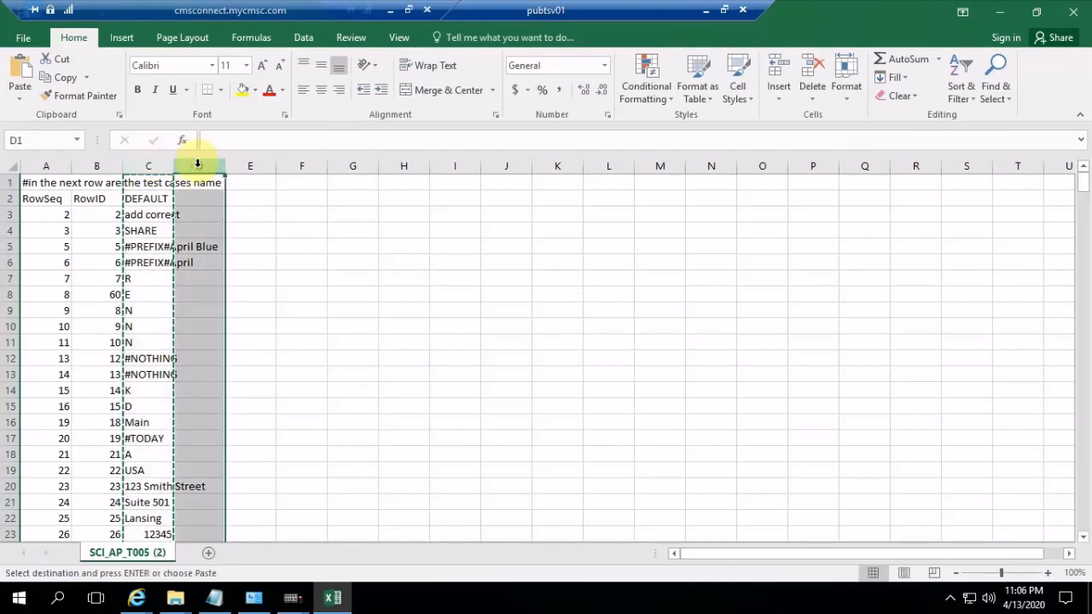
{"action": "key", "text": "ctrl+v"}
{"action": "left_click", "coordinate": [251, 165]}
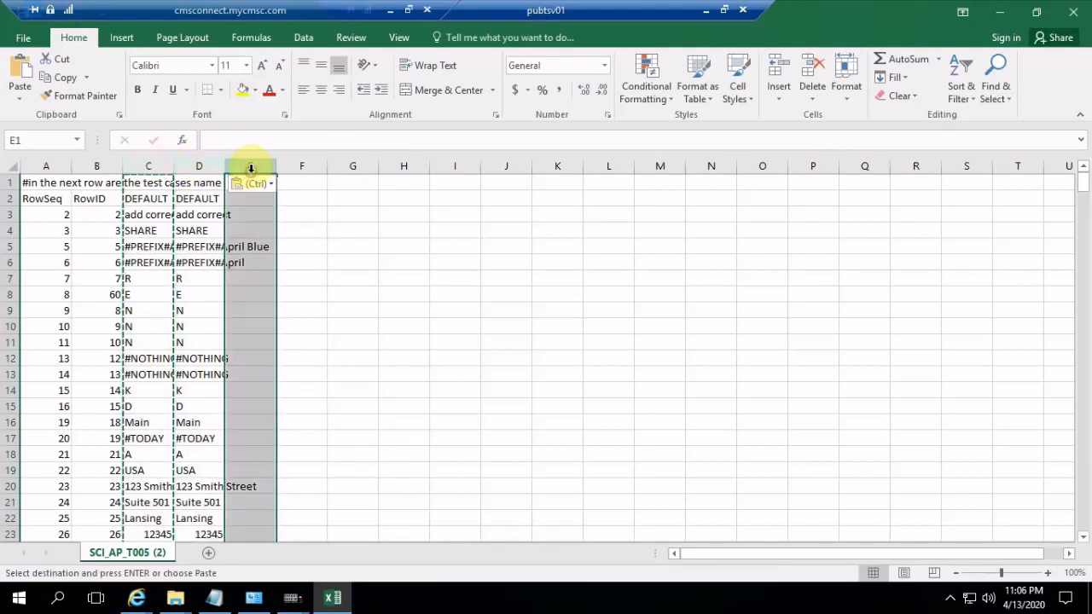
{"action": "key", "text": "ctrl+v"}
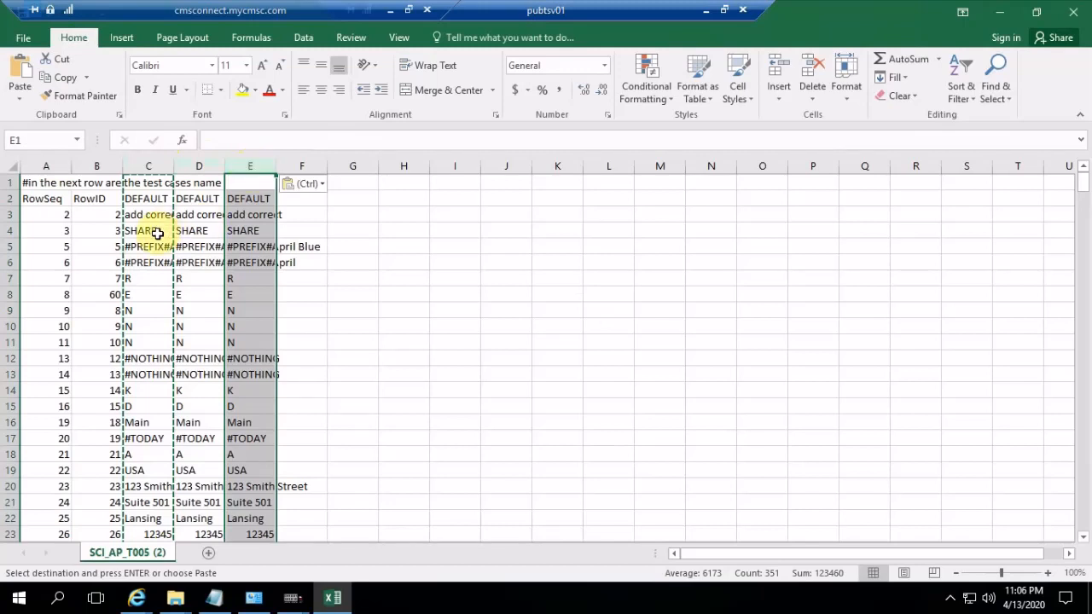
Rename the test case headers in C2, D2 and E2 as First, Second and Third
{"action": "left_click", "coordinate": [158, 198]}
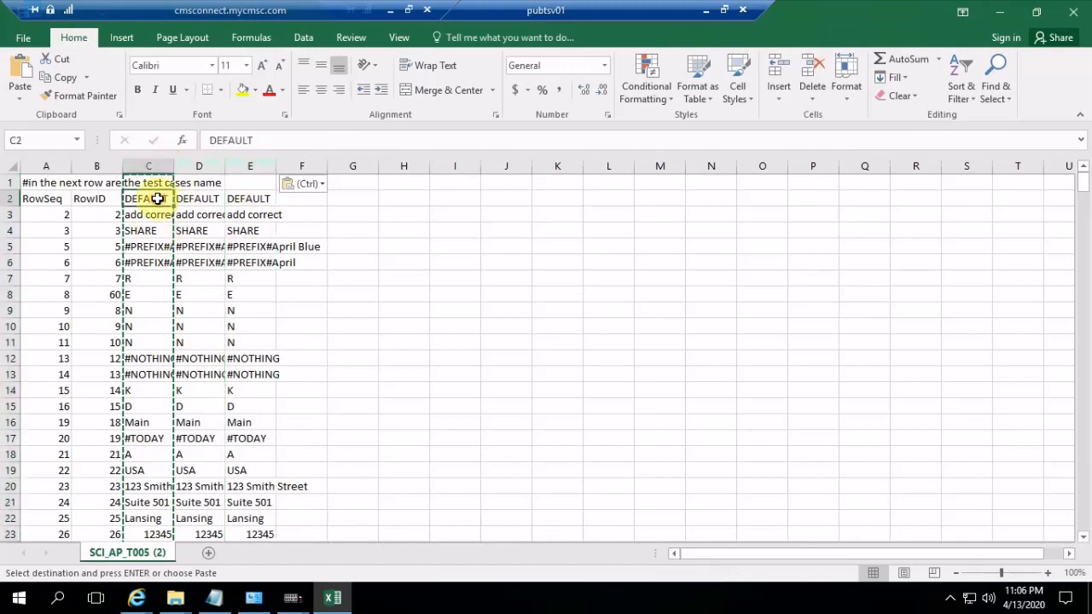
{"action": "type", "text": "F"}
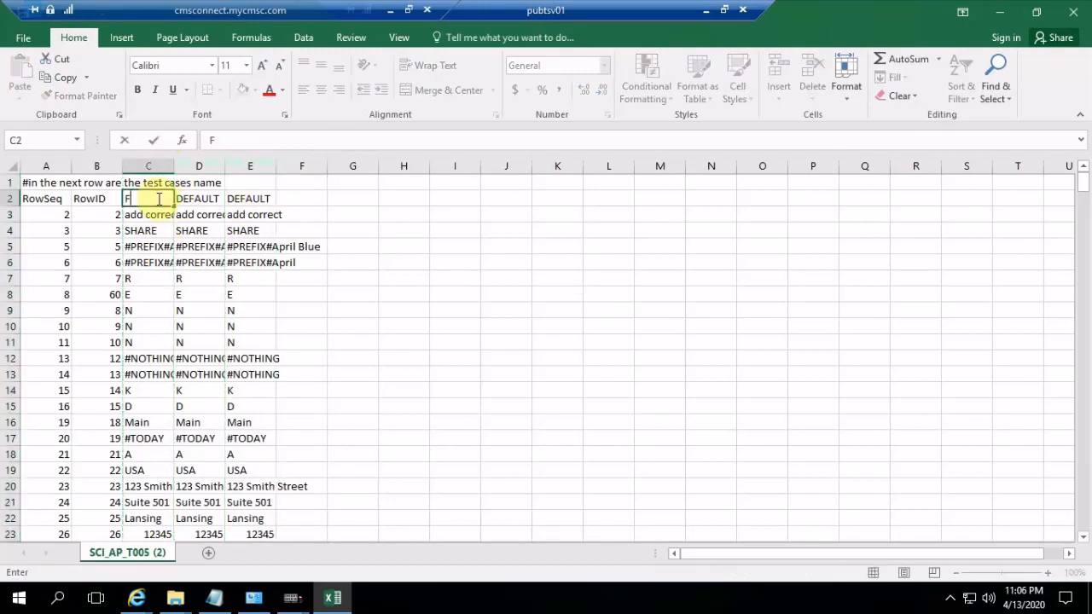
{"action": "type", "text": "irst"}
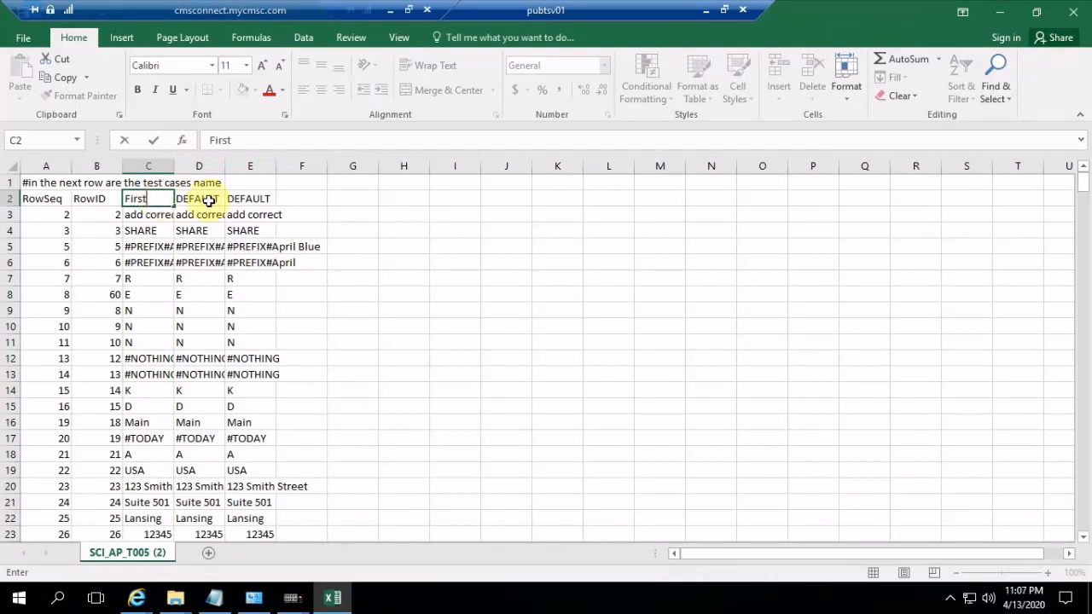
{"action": "left_click", "coordinate": [209, 201]}
{"action": "type", "text": "Seco"}
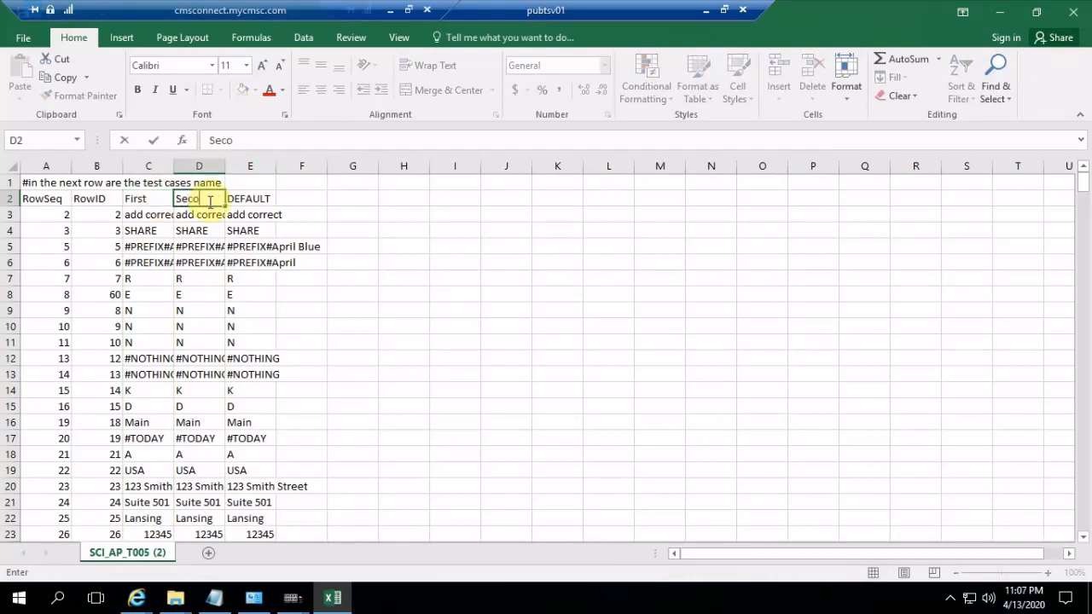
{"action": "type", "text": "nd"}
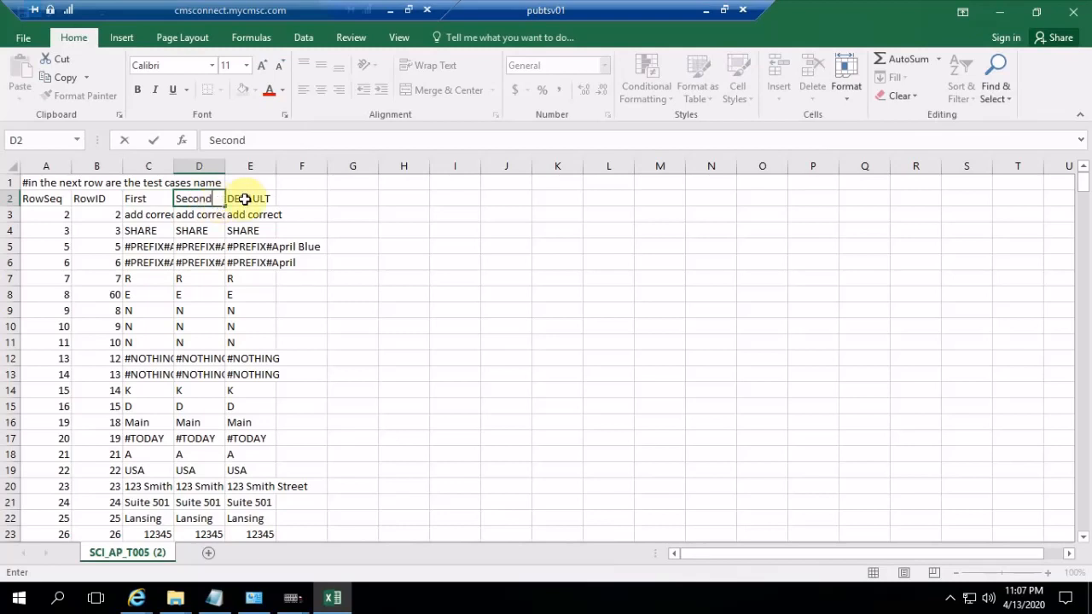
{"action": "left_click", "coordinate": [245, 198]}
{"action": "type", "text": "Thi"}
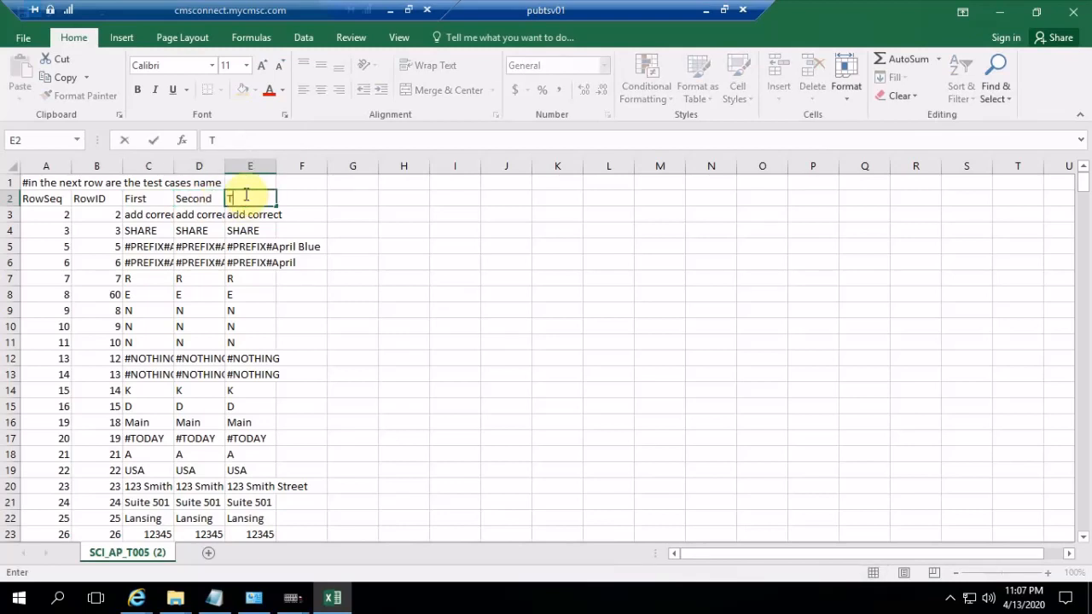
{"action": "type", "text": "rd"}
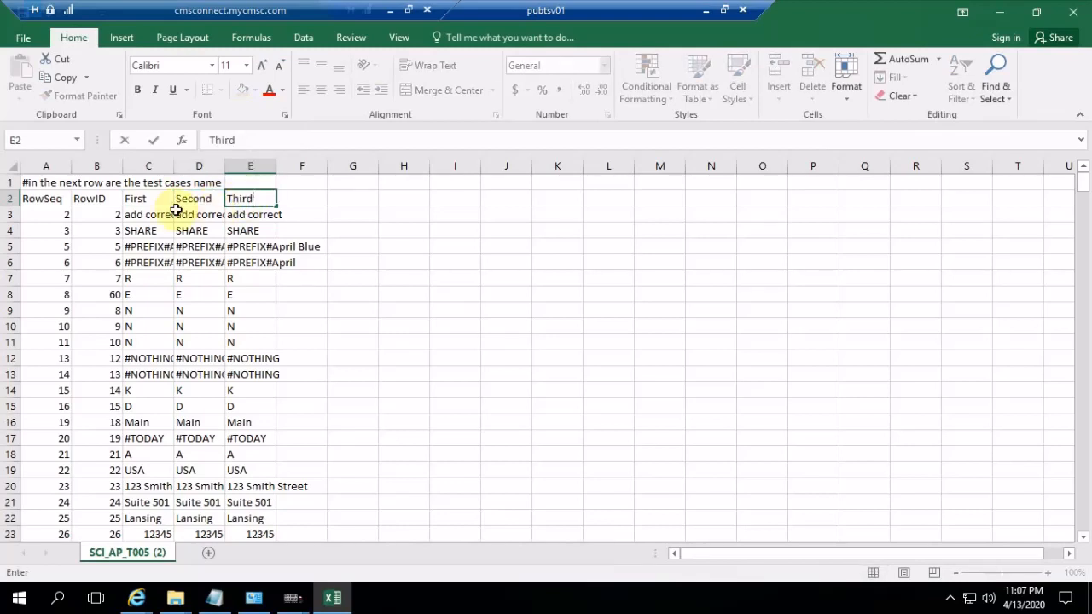
Change the First test case's values to "#PREFIX#First Call" in C5 and "#PREFIX#First" in C6
{"action": "left_click", "coordinate": [151, 247]}
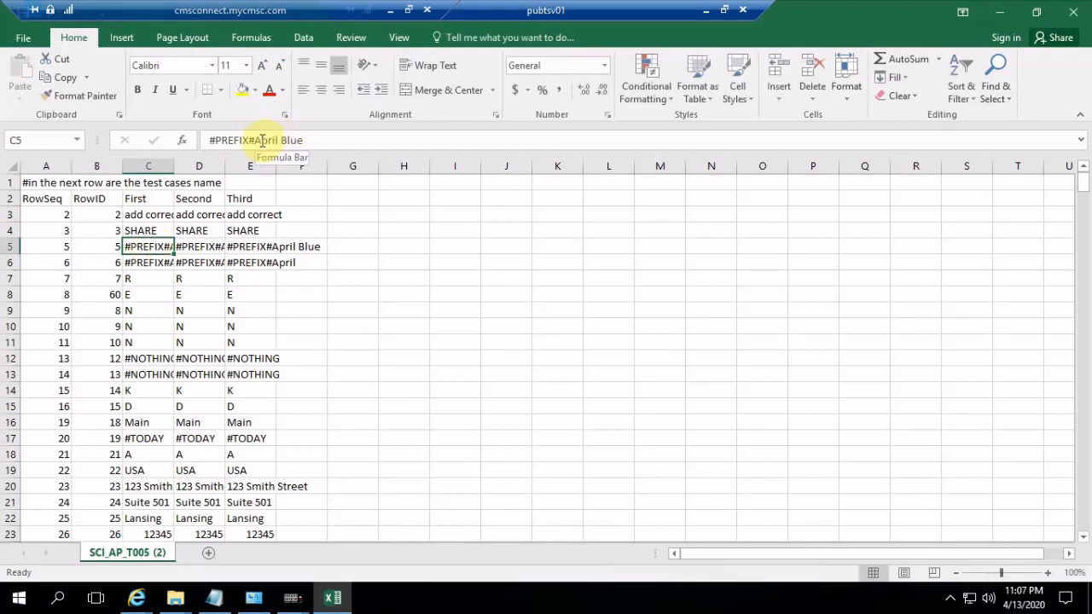
{"action": "left_click_drag", "start_coordinate": [257, 140], "coordinate": [317, 140]}
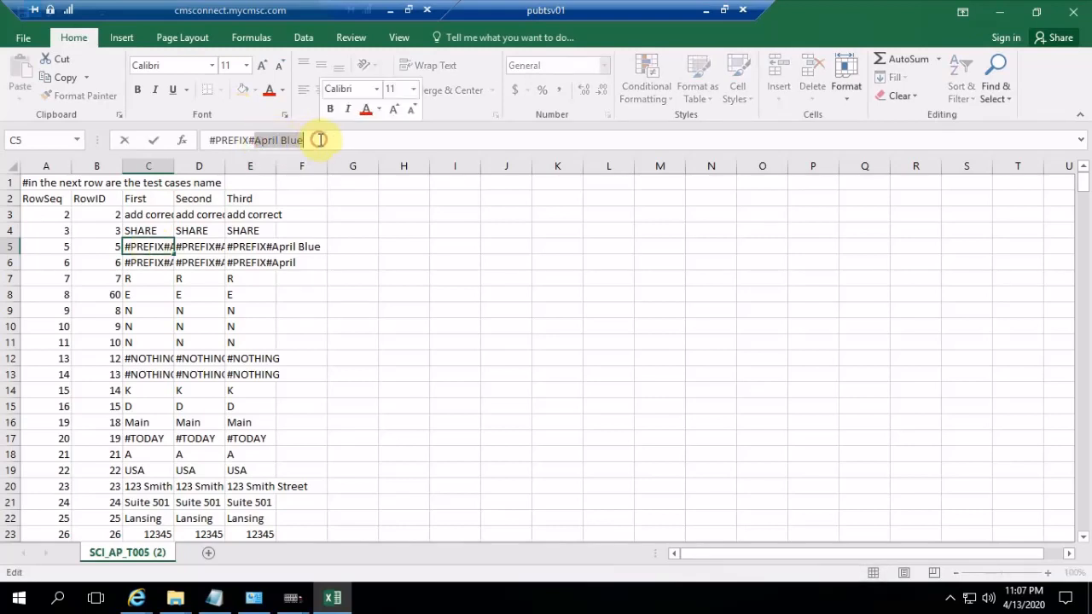
{"action": "type", "text": "First"}
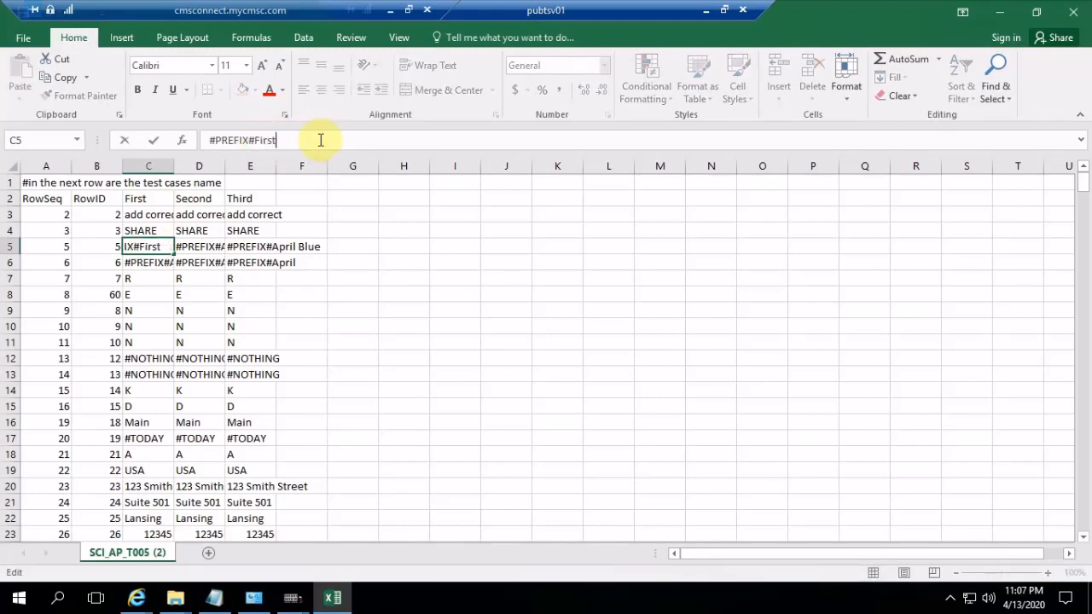
{"action": "type", "text": " Call"}
{"action": "left_click", "coordinate": [147, 262]}
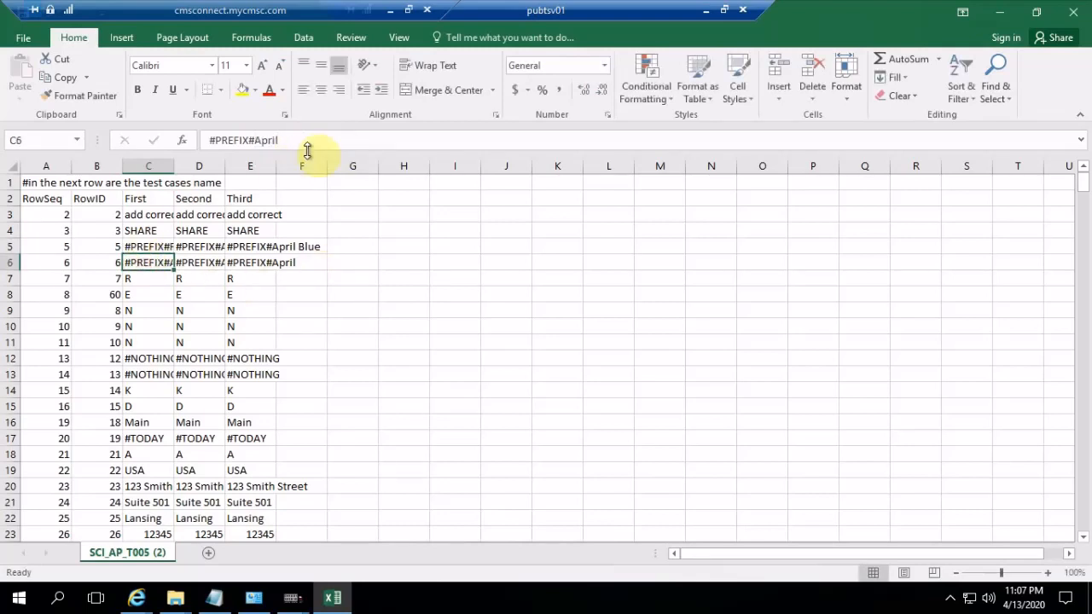
{"action": "left_click_drag", "start_coordinate": [256, 140], "coordinate": [341, 139]}
{"action": "type", "text": "First"}
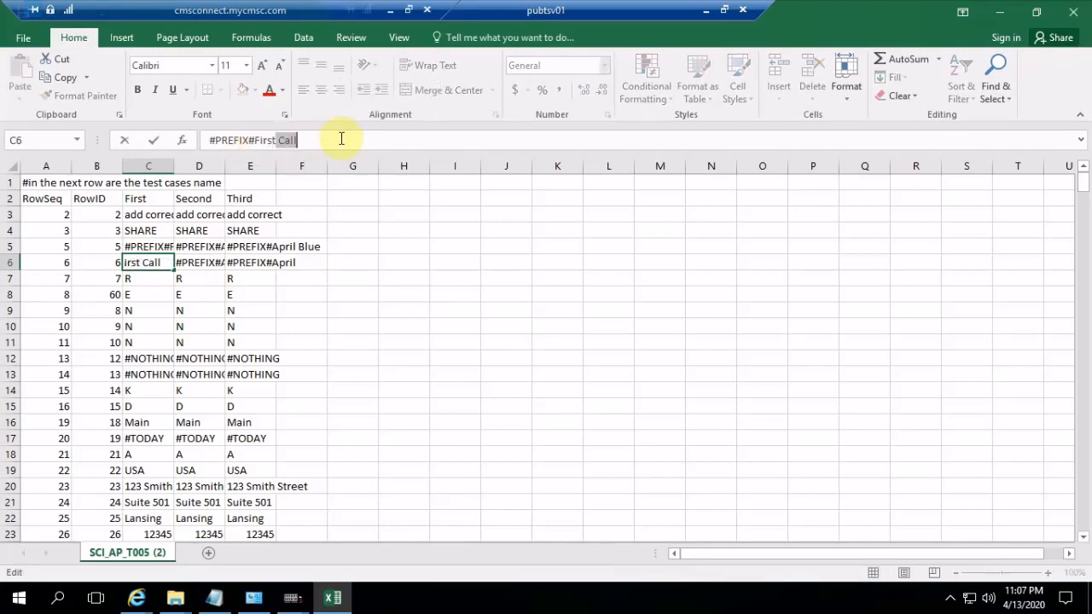
{"action": "key", "text": "BackSpace"}
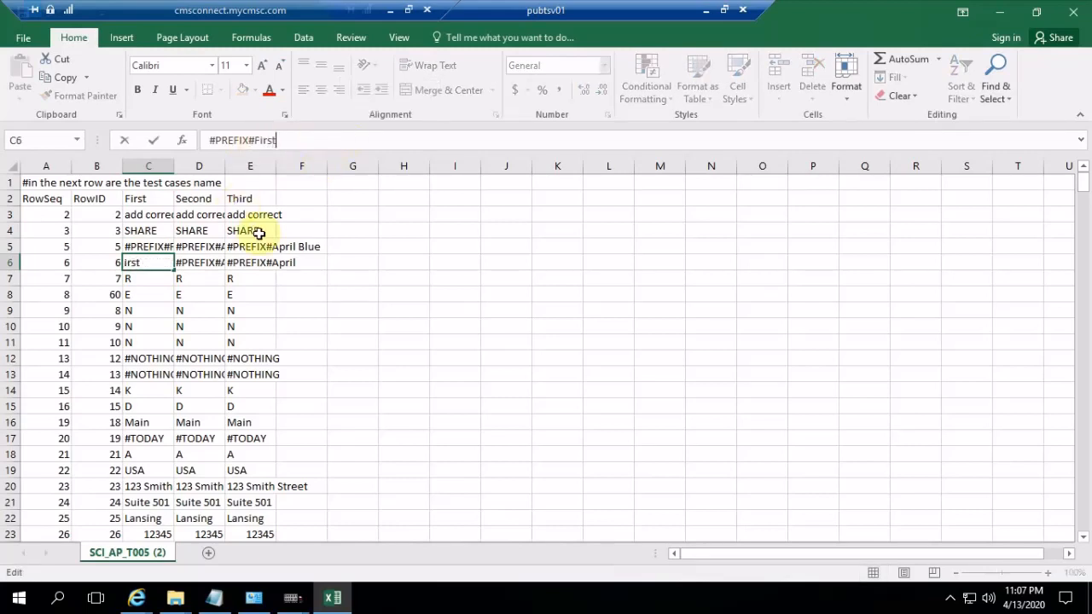
{"action": "left_click", "coordinate": [211, 248]}
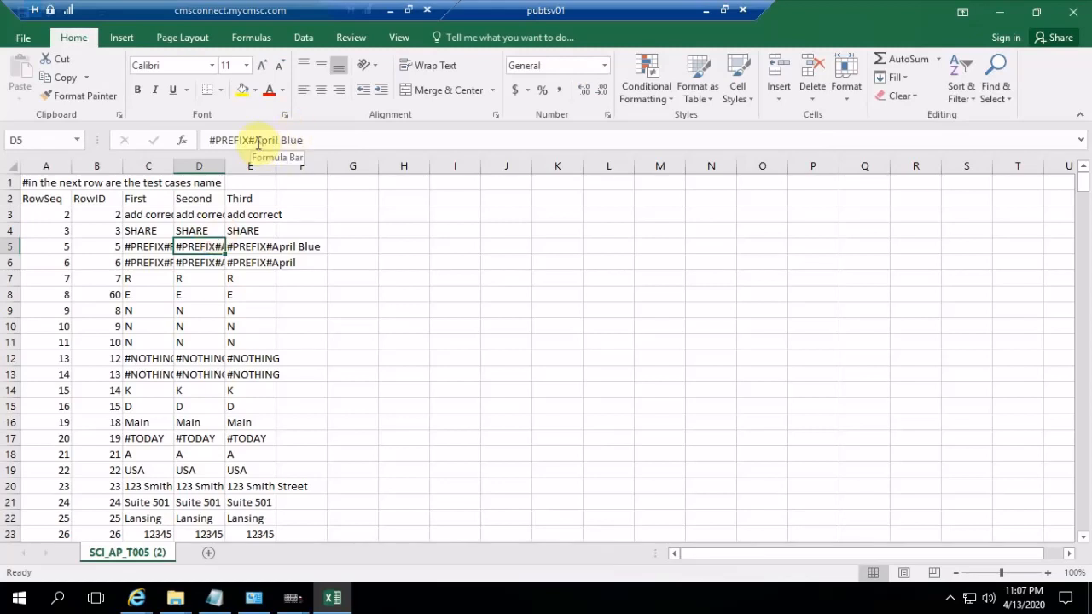
Change the Second test case's values to "#PREFIX#Second Call" in D5 and "#PREFIX#Second" in D6
{"action": "left_click_drag", "start_coordinate": [255, 142], "coordinate": [321, 142]}
{"action": "type", "text": "S"}
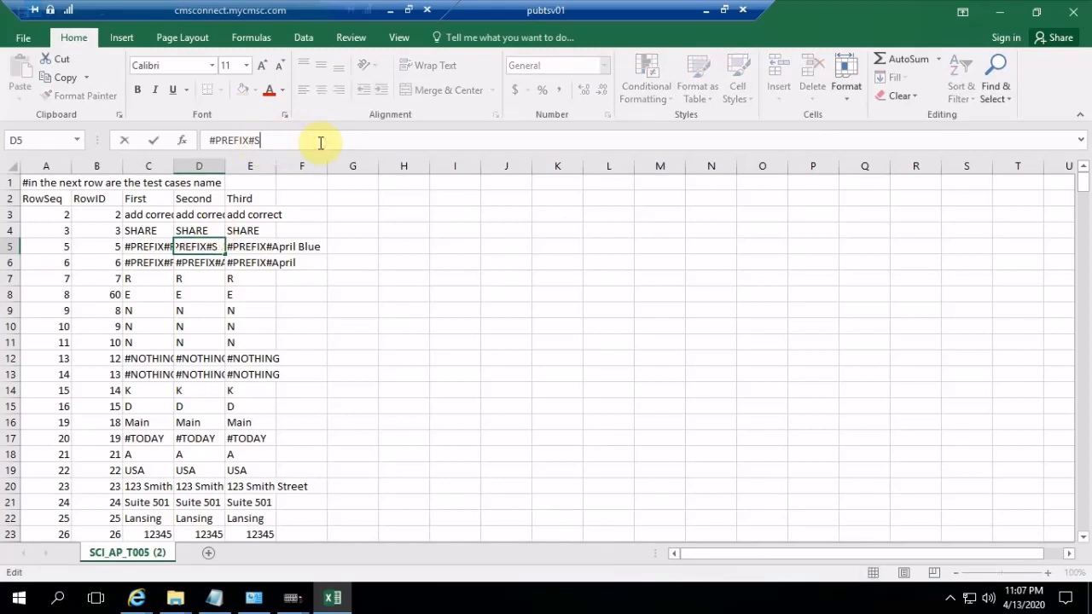
{"action": "type", "text": "econd Call"}
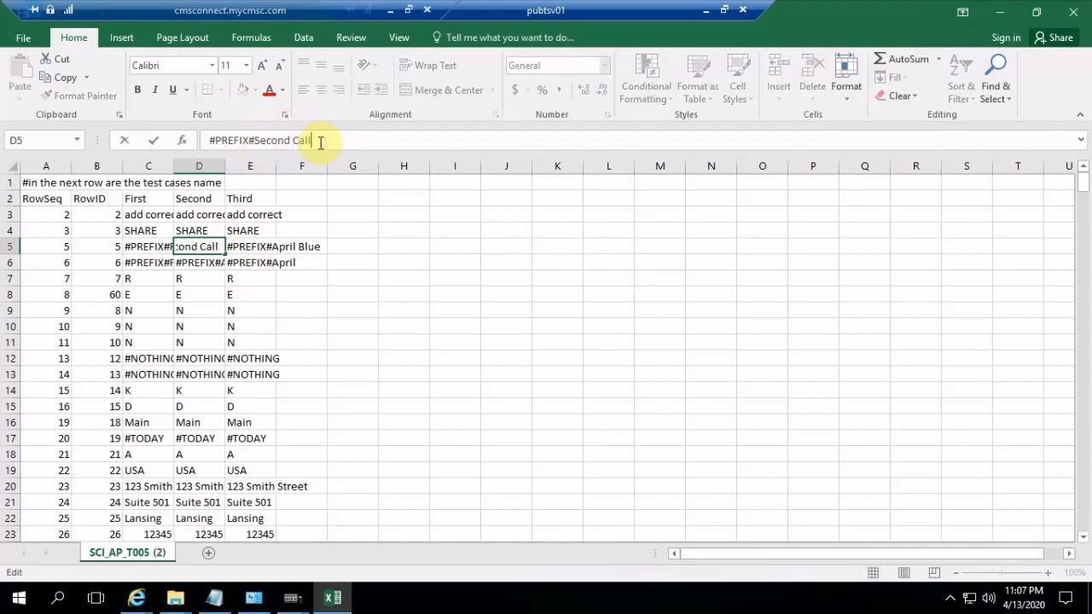
{"action": "left_click", "coordinate": [207, 263]}
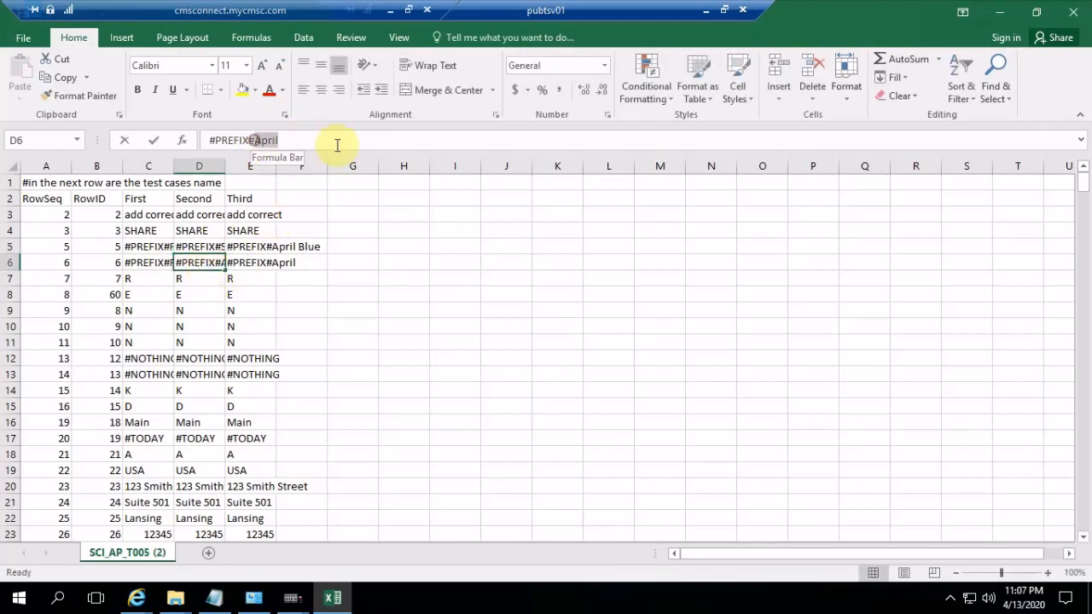
{"action": "double_click", "coordinate": [337, 144]}
{"action": "type", "text": "SE"}
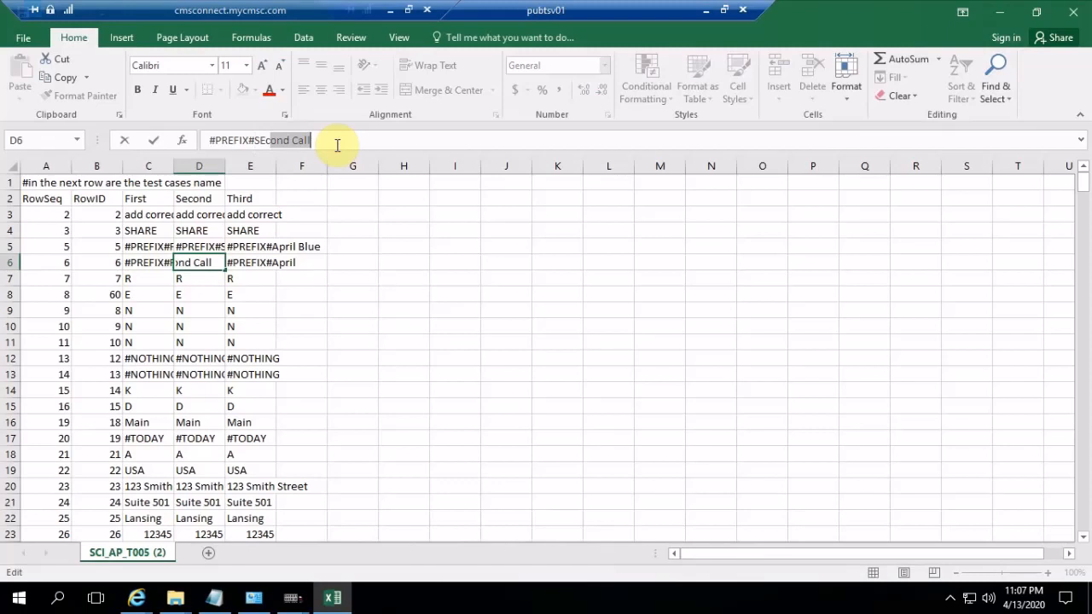
{"action": "type", "text": "c"}
{"action": "type", "text": "econ"}
{"action": "key", "text": "Delete"}
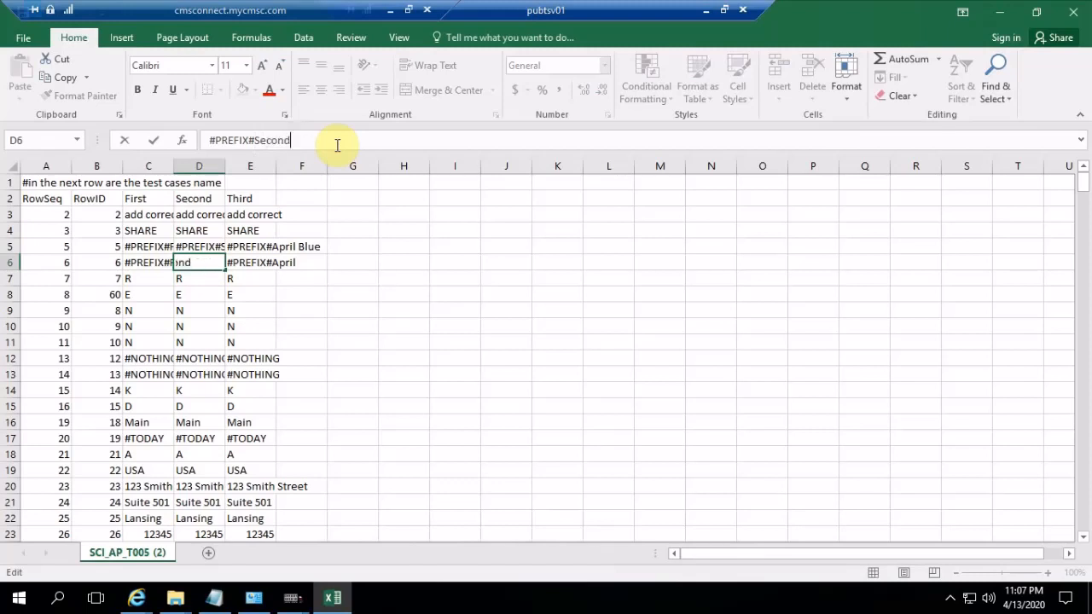
Change the Third test case's values to "#PREFIX#Third Call" in E5 and "#PREFIX#Third" in E6
{"action": "left_click", "coordinate": [258, 246]}
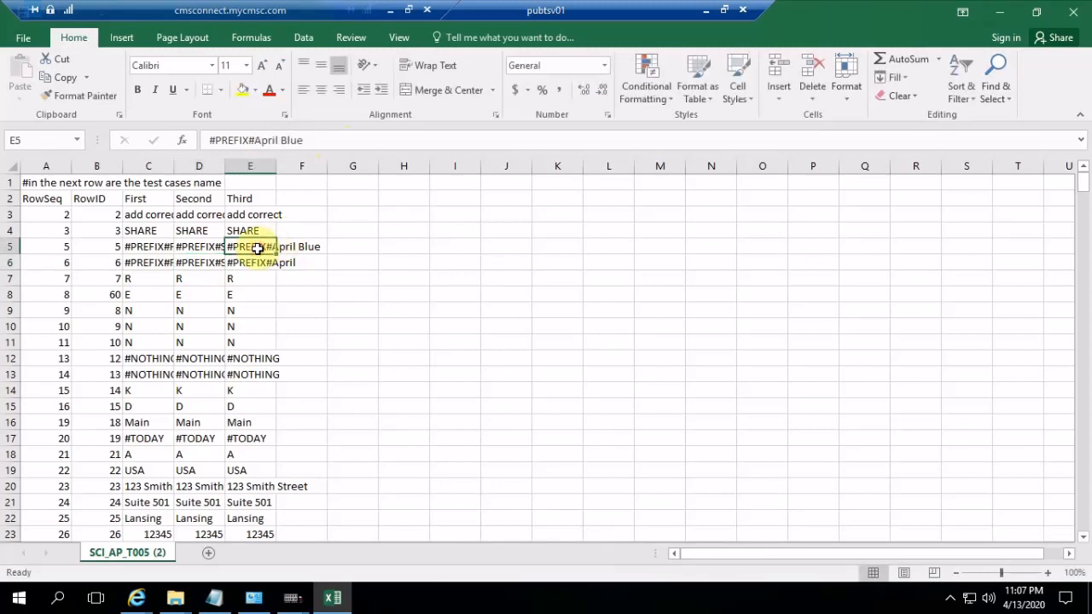
{"action": "left_click_drag", "start_coordinate": [254, 140], "coordinate": [378, 139]}
{"action": "type", "text": "Third"}
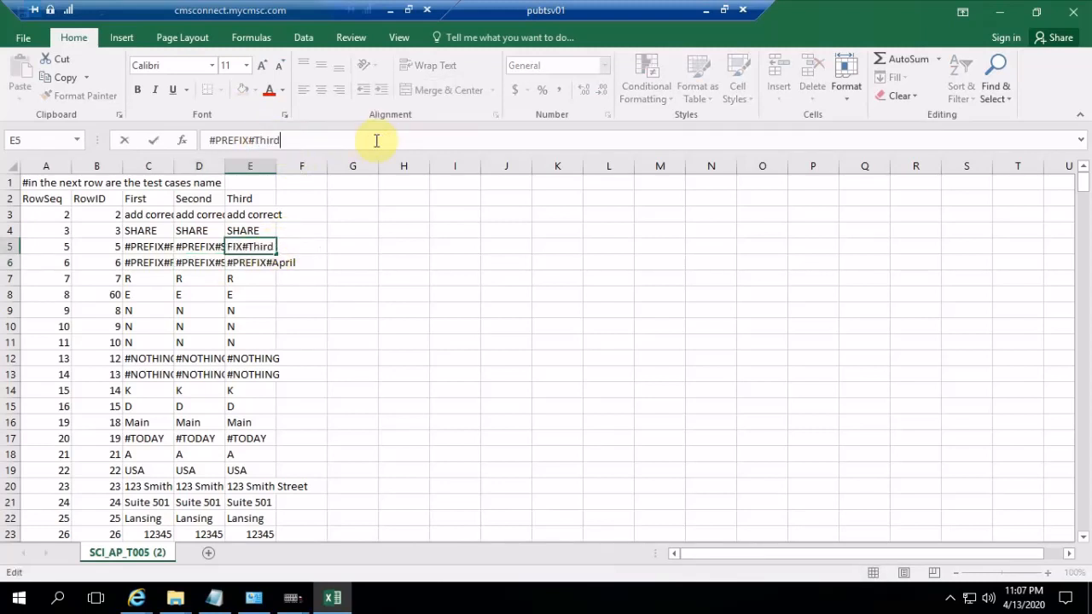
{"action": "type", "text": " Call"}
{"action": "left_click", "coordinate": [257, 260]}
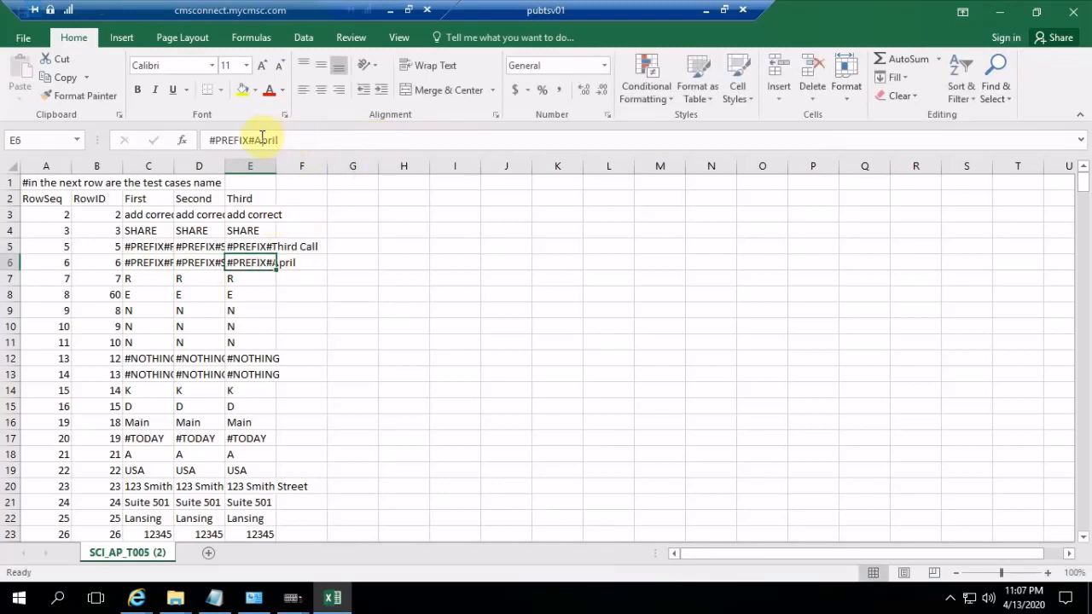
{"action": "left_click_drag", "start_coordinate": [257, 139], "coordinate": [335, 140]}
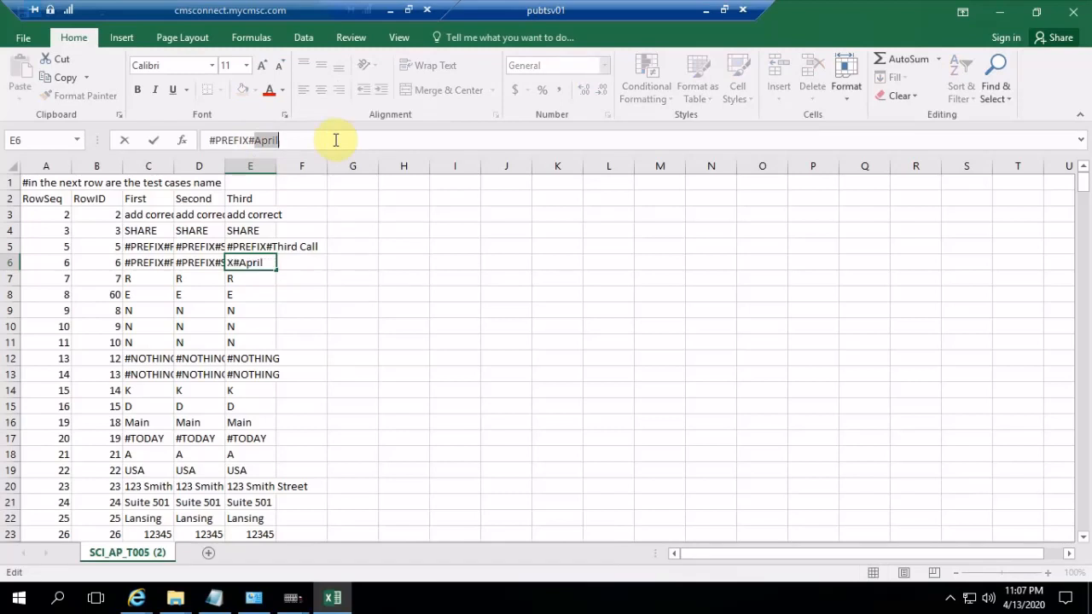
{"action": "type", "text": "T"}
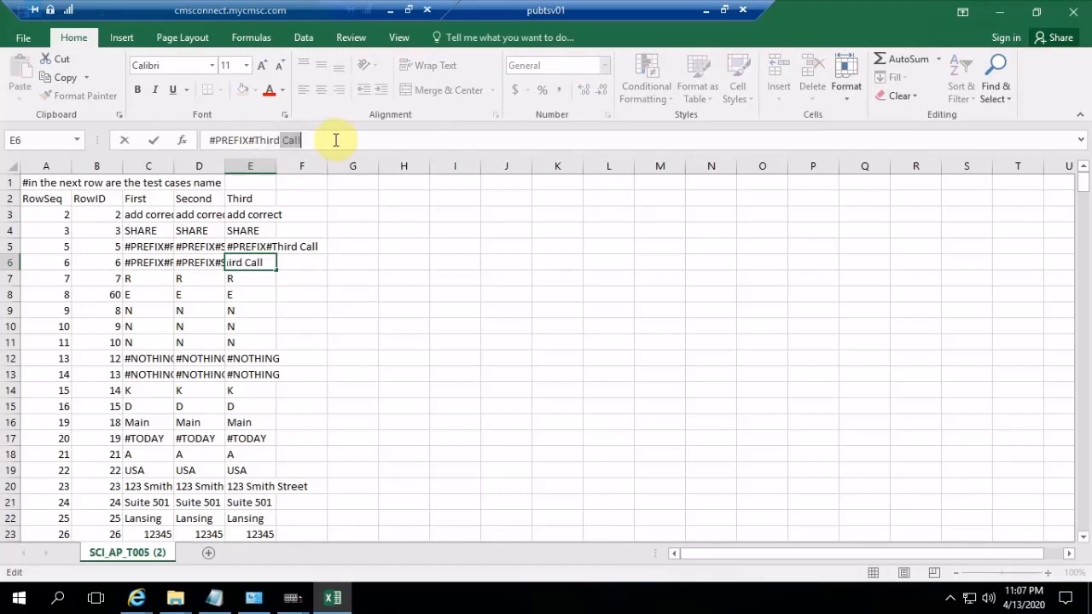
{"action": "type", "text": "hird"}
{"action": "key", "text": "Delete"}
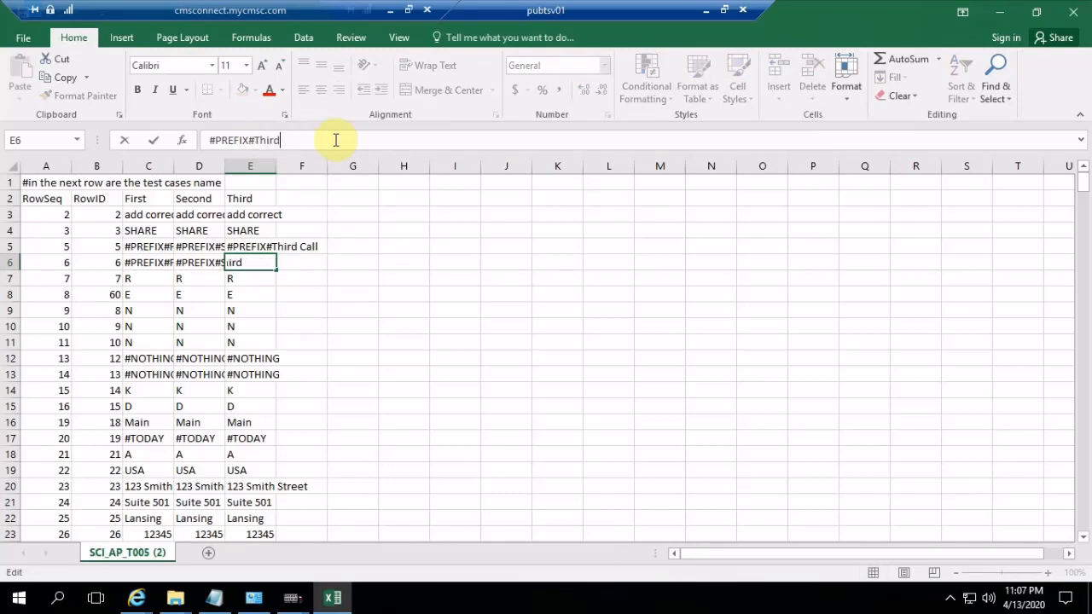
Save the workbook to the Desktop as the comma-delimited CSV SCI_AP_T005, replacing the existing file
{"action": "left_click", "coordinate": [23, 38]}
{"action": "left_click", "coordinate": [38, 200]}
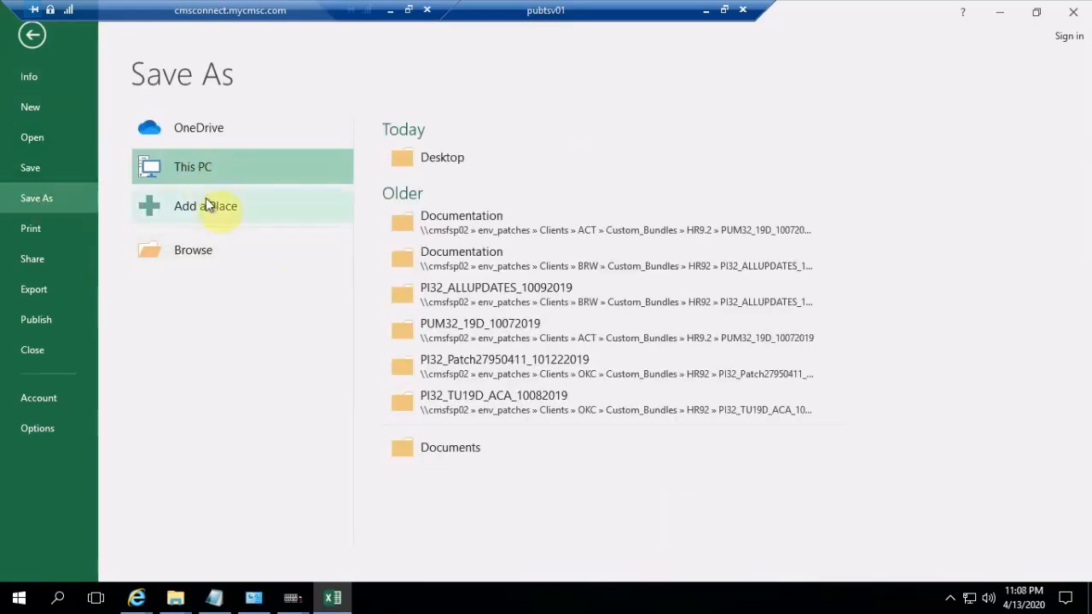
{"action": "left_click", "coordinate": [429, 158]}
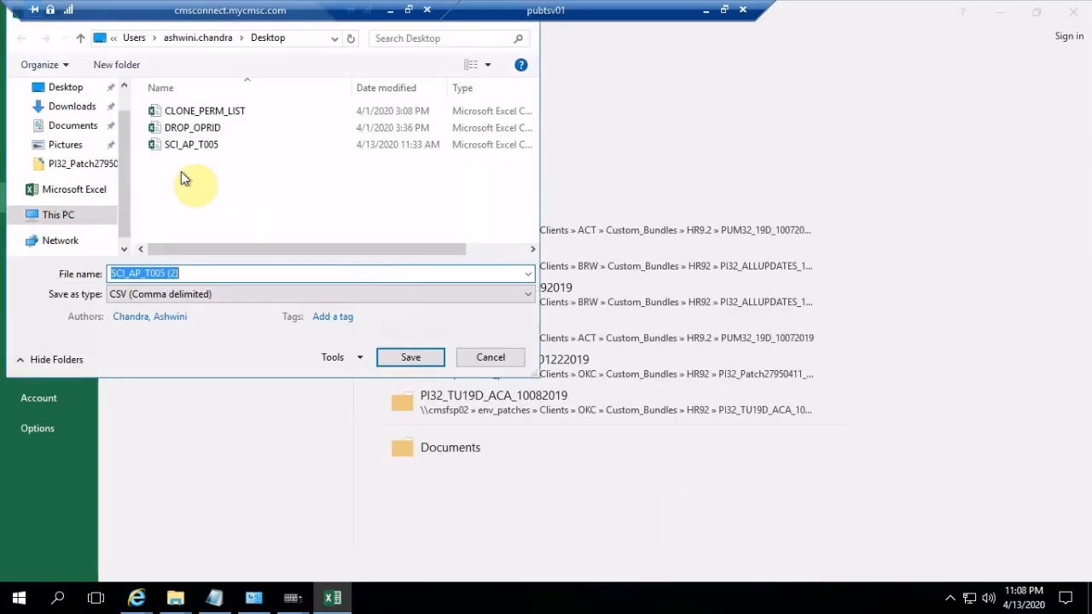
{"action": "left_click", "coordinate": [183, 146]}
{"action": "left_click", "coordinate": [401, 360]}
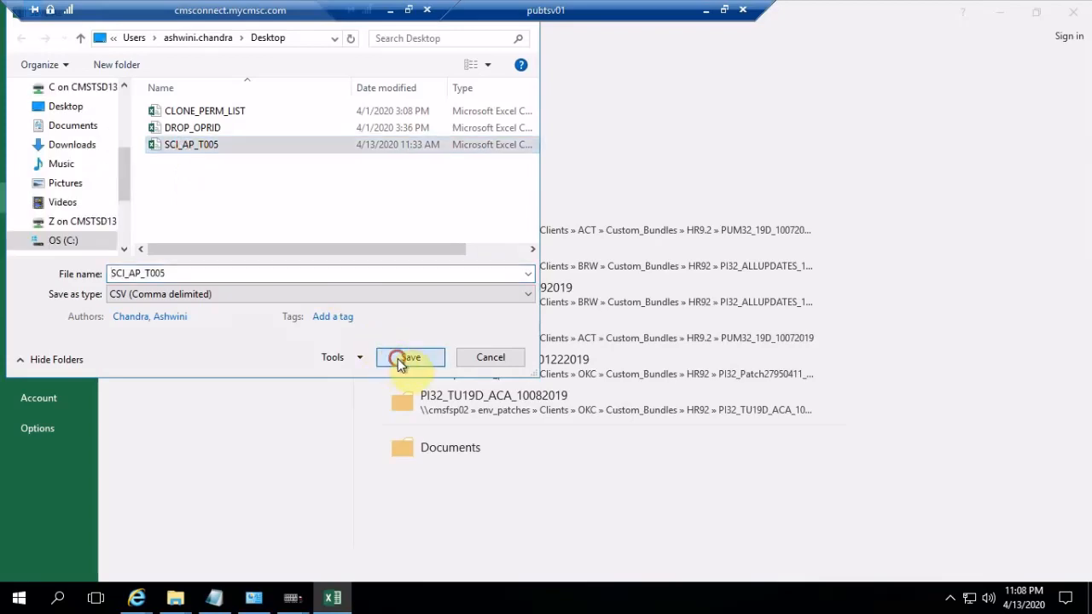
{"action": "left_click", "coordinate": [585, 297]}
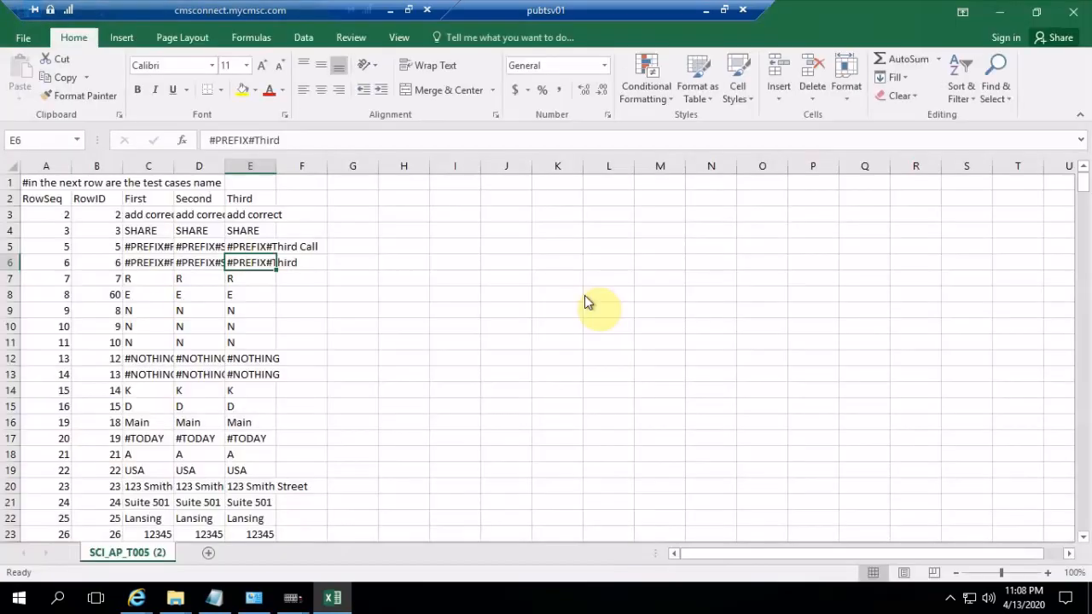
{"action": "left_click", "coordinate": [486, 348]}
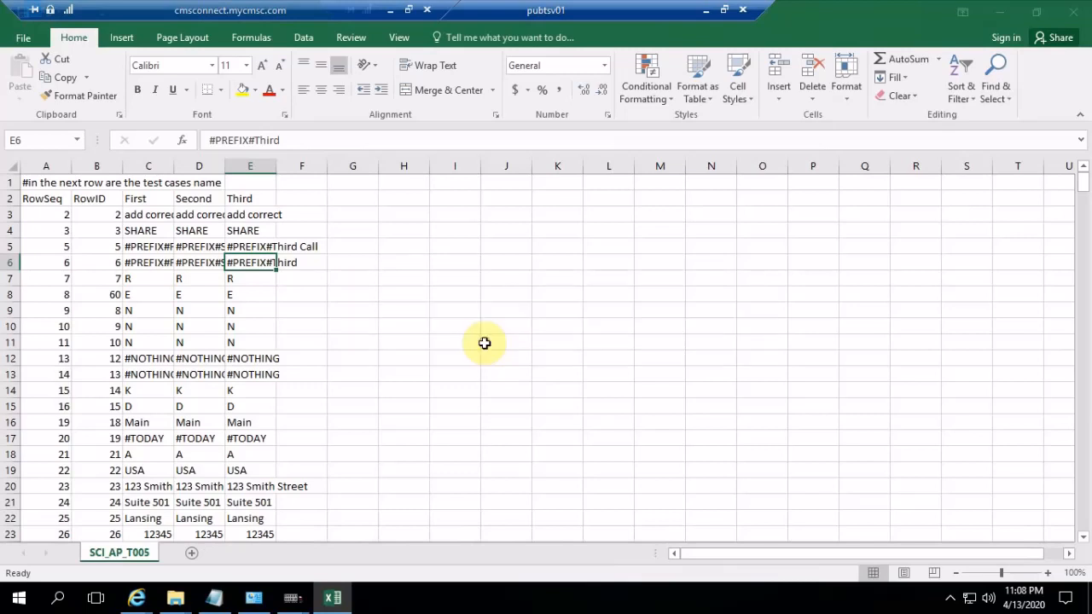
Switch to Test Case Utilities in Internet Explorer and upload SCI_AP_T005.csv from the Desktop as the test cases for SCI_AP_T005
{"action": "left_click", "coordinate": [141, 602]}
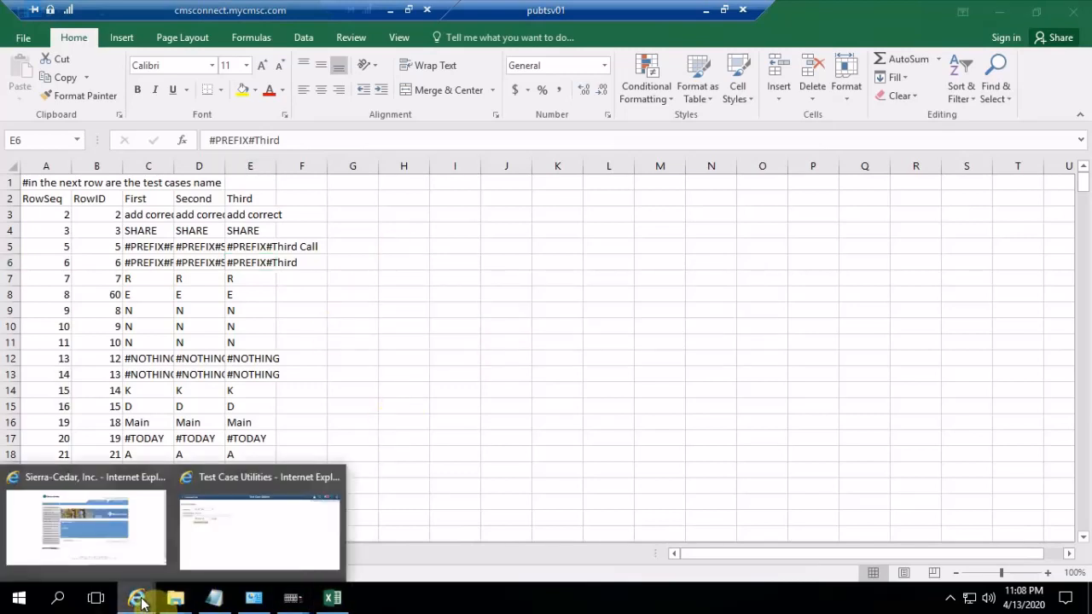
{"action": "left_click", "coordinate": [256, 544]}
{"action": "left_click", "coordinate": [216, 225]}
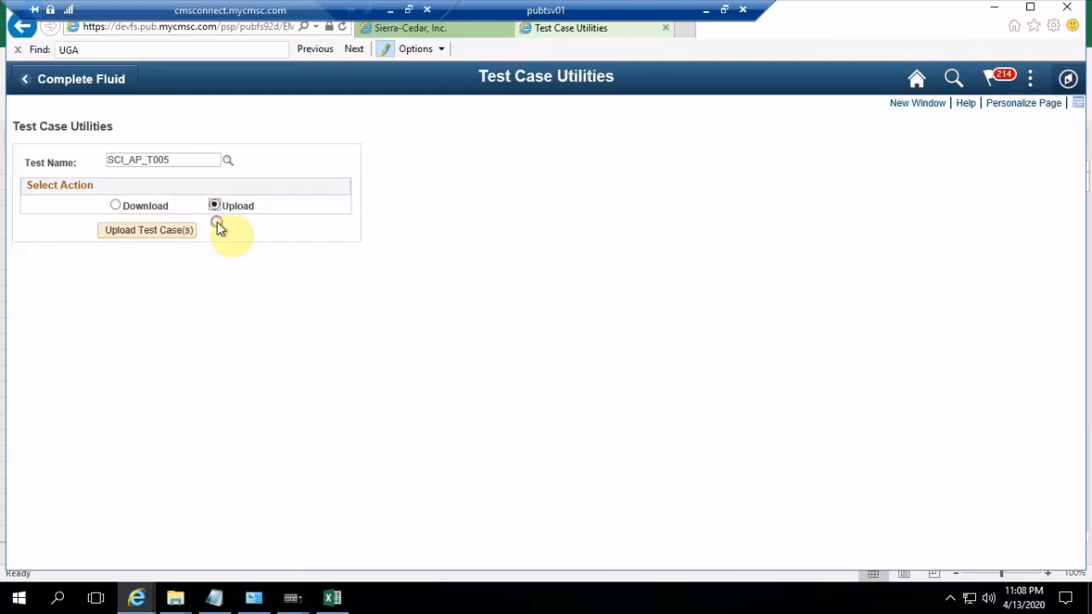
{"action": "left_click", "coordinate": [178, 230]}
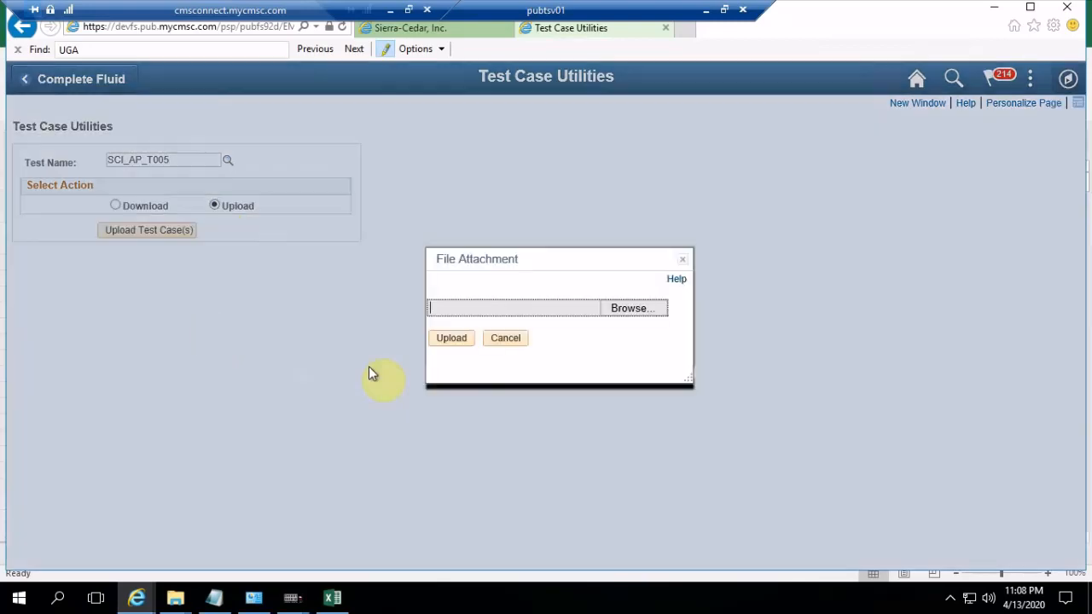
{"action": "left_click", "coordinate": [646, 312]}
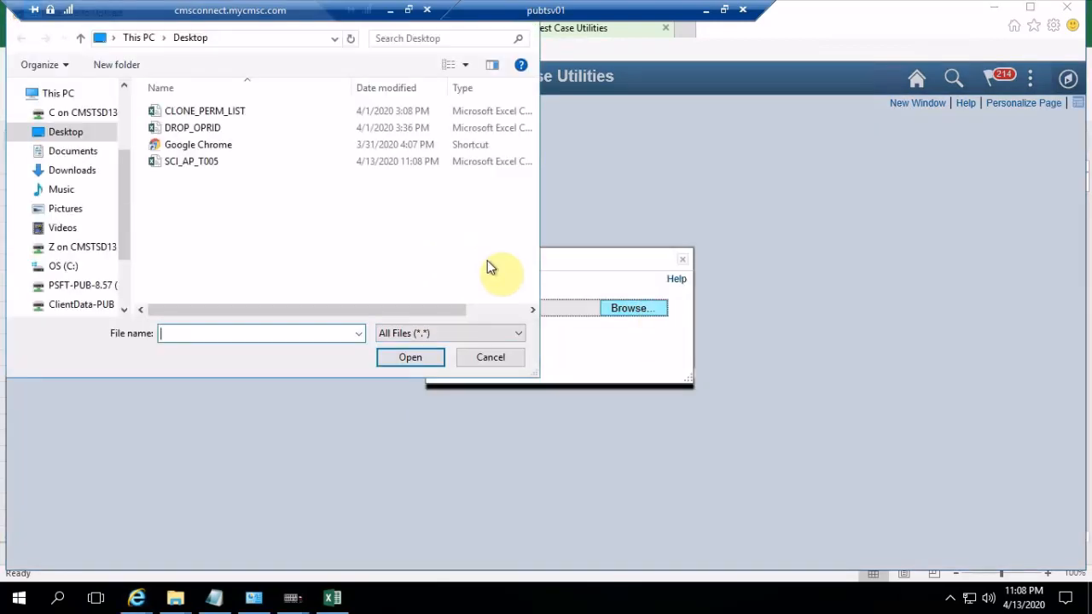
{"action": "left_click", "coordinate": [205, 159]}
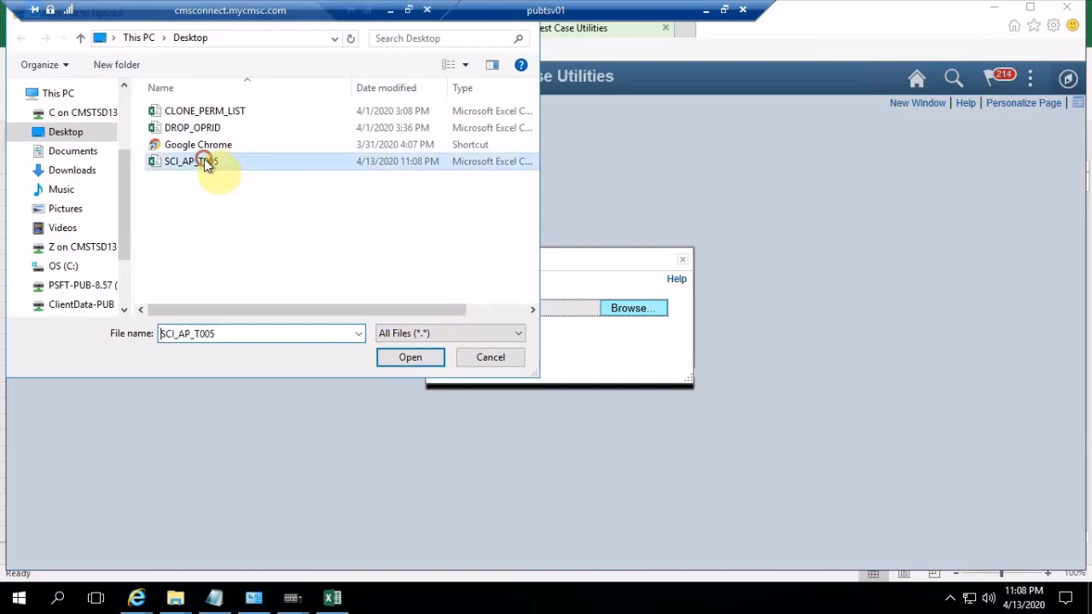
{"action": "left_click", "coordinate": [408, 357]}
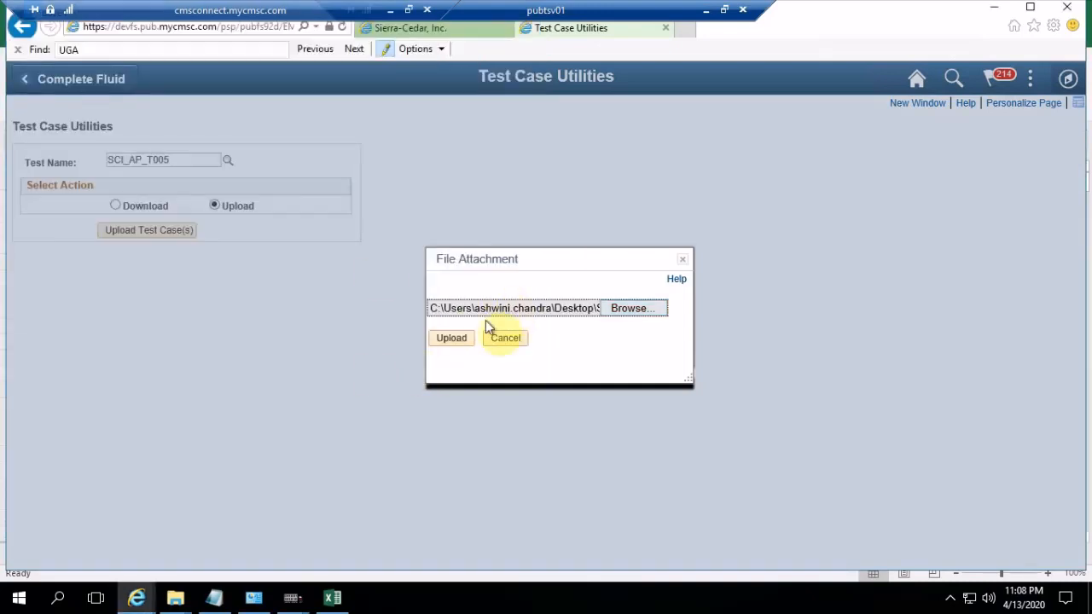
{"action": "left_click", "coordinate": [453, 338]}
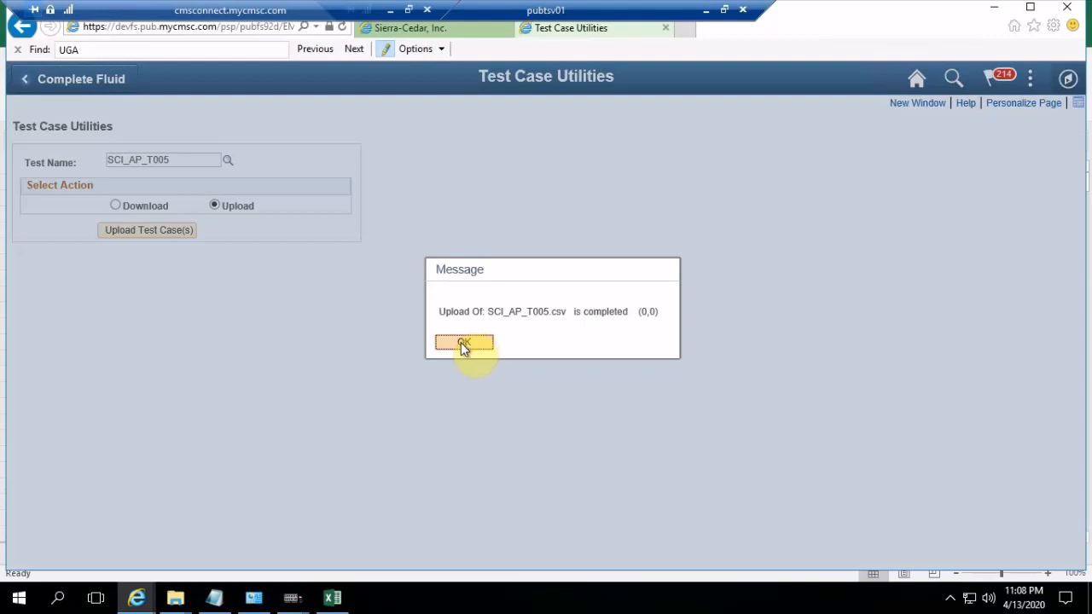
{"action": "left_click", "coordinate": [462, 344]}
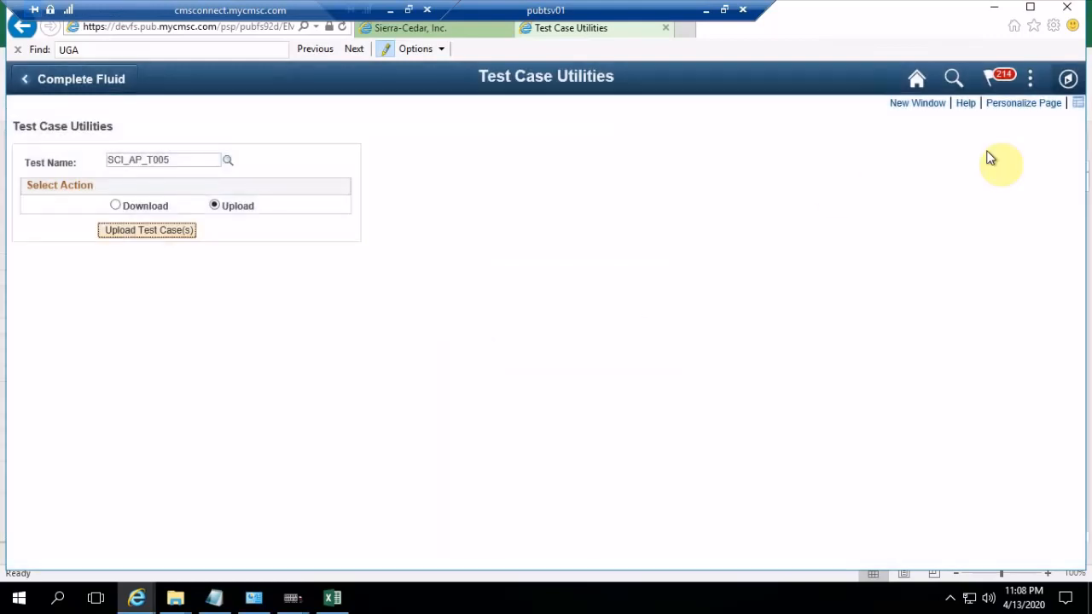
Navigate to the Test Group setup page in PeopleSoft
{"action": "left_click", "coordinate": [1069, 79]}
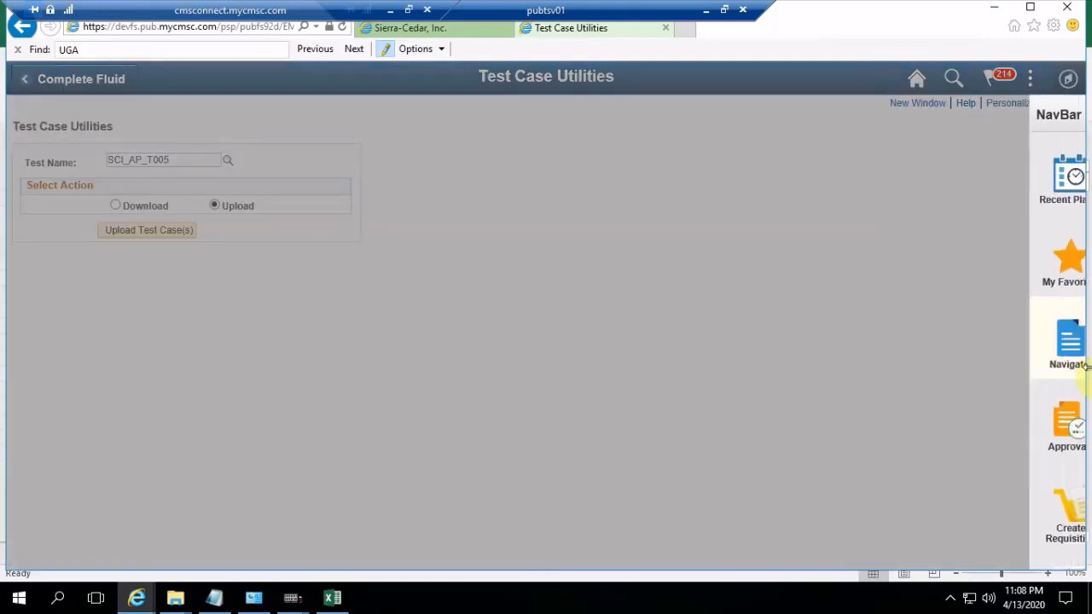
{"action": "left_click", "coordinate": [1045, 365]}
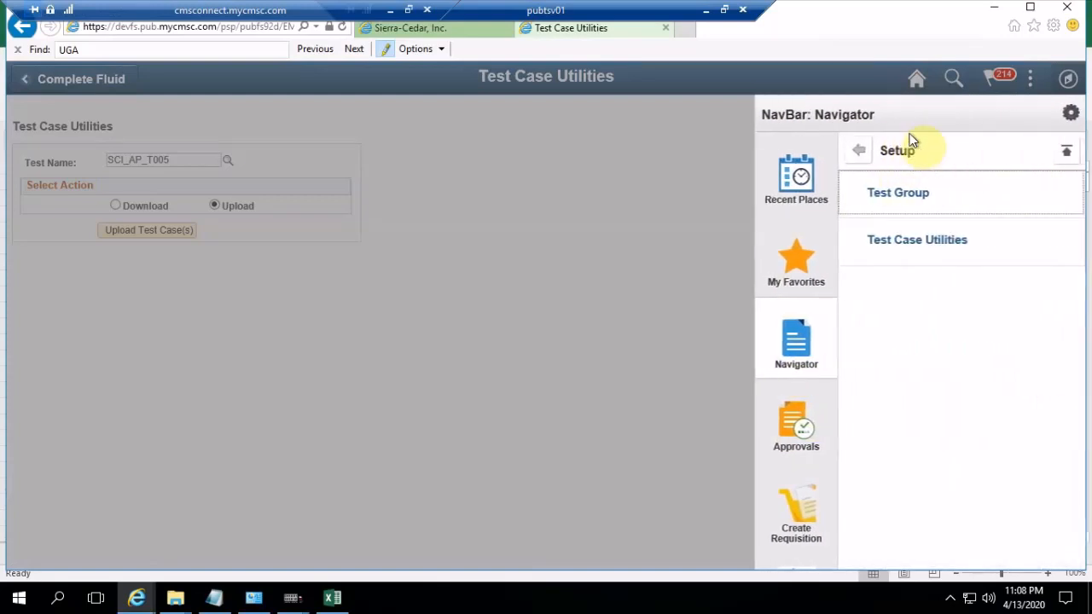
{"action": "left_click", "coordinate": [889, 196]}
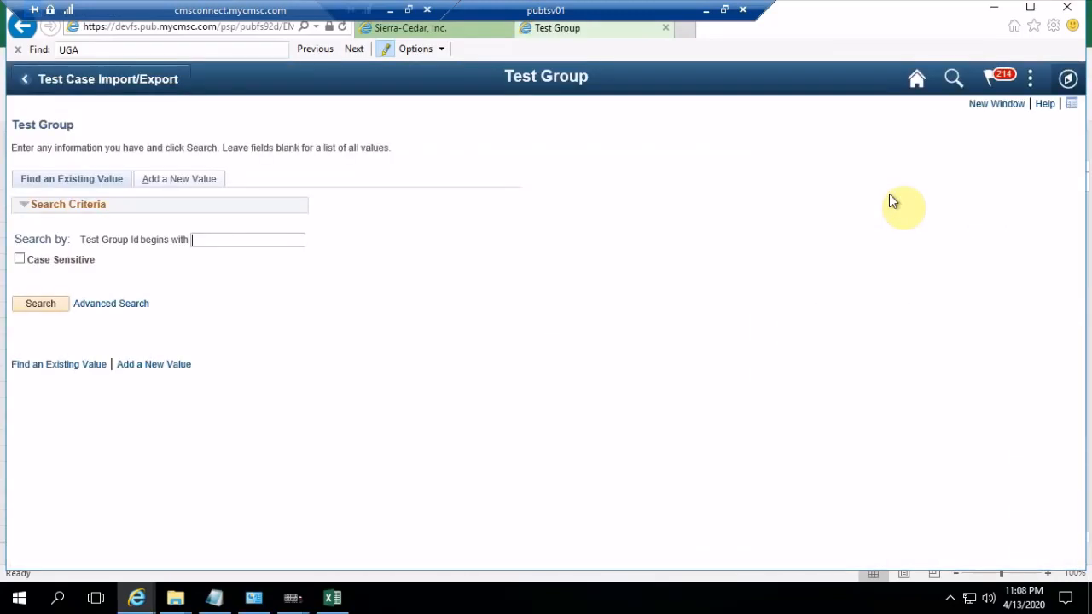
Add a new test group with the ID Ap_Multi_Supp and use the same text as its description
{"action": "left_click", "coordinate": [201, 180]}
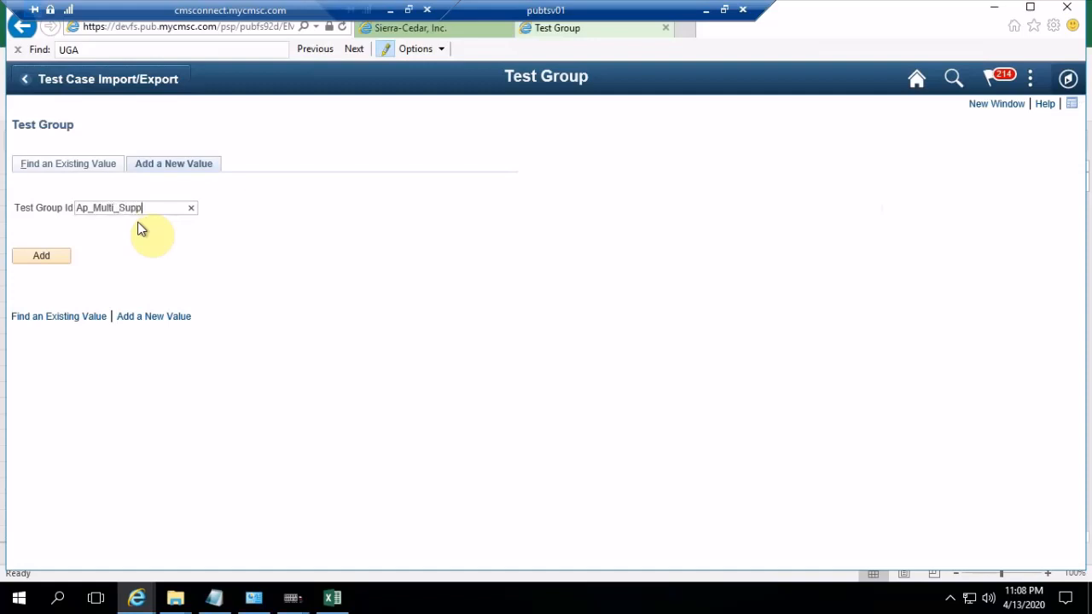
{"action": "key", "text": "ctrl+a"}
{"action": "key", "text": "ctrl+c"}
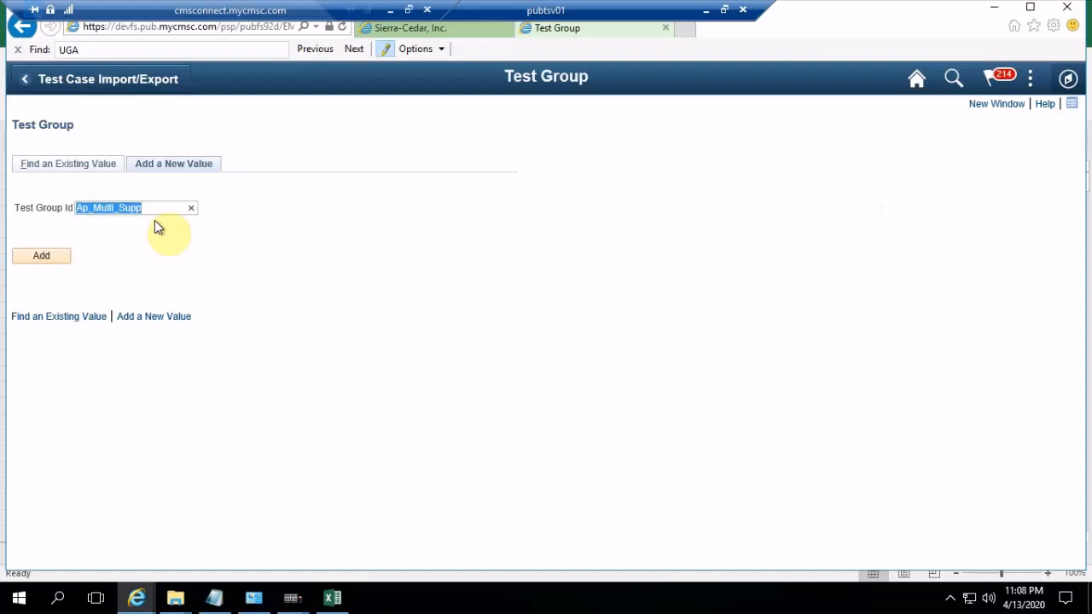
{"action": "left_click", "coordinate": [39, 257]}
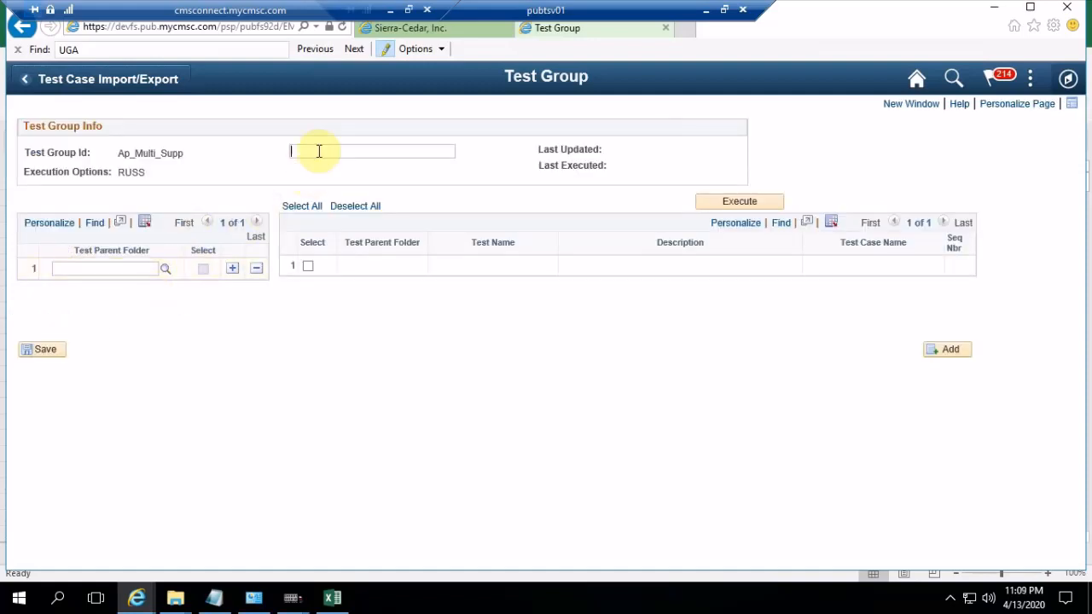
{"action": "key", "text": "ctrl+v"}
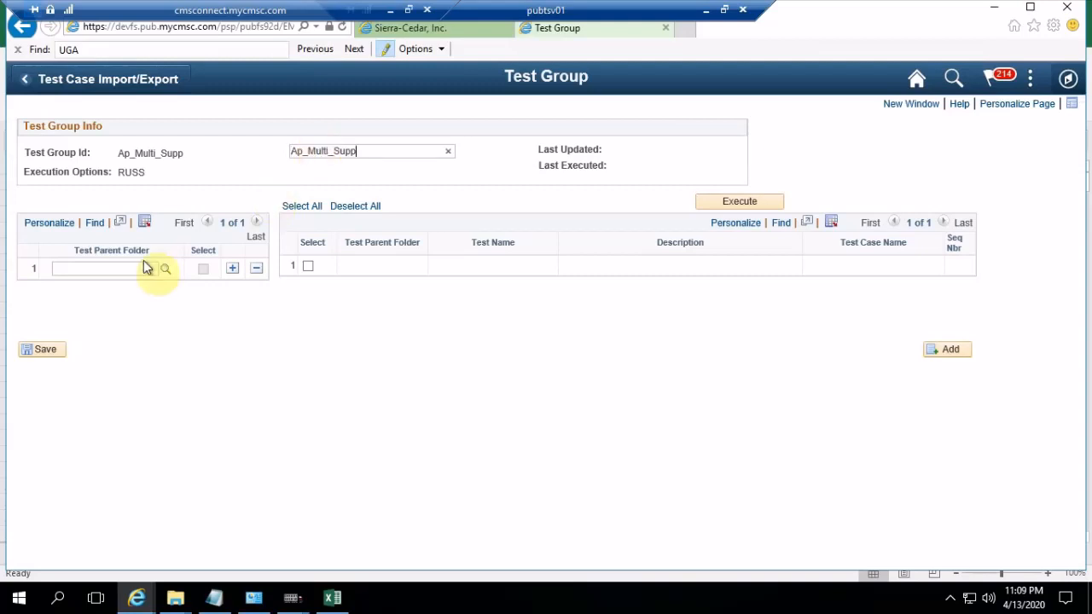
Set the test parent folder to \SCI PTF Scripts\Account Payable\Other AP Scripts and select it to load its tests
{"action": "left_click", "coordinate": [94, 268]}
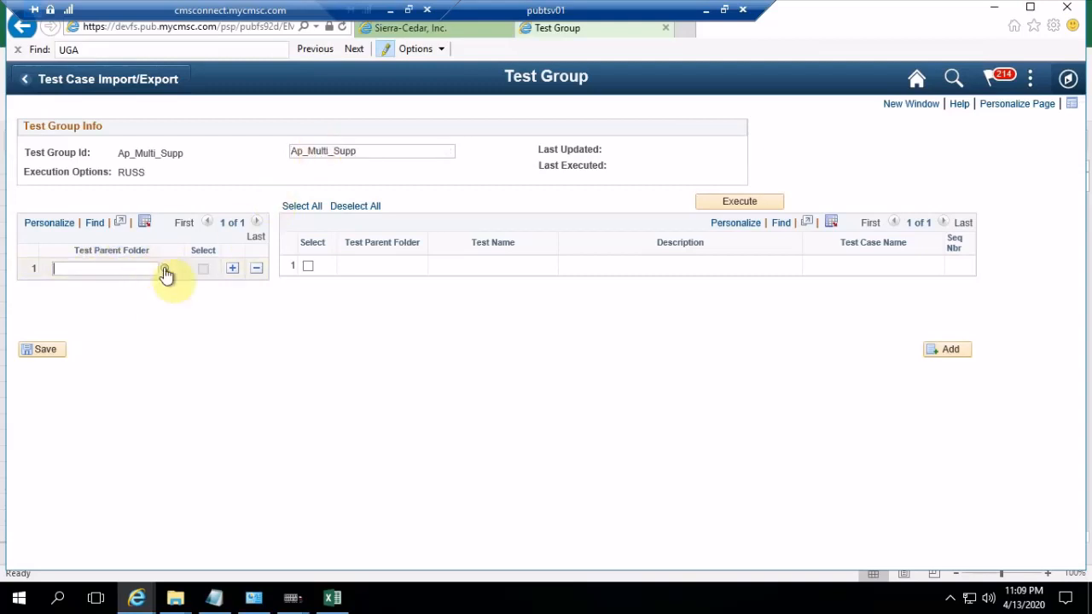
{"action": "left_click", "coordinate": [165, 269]}
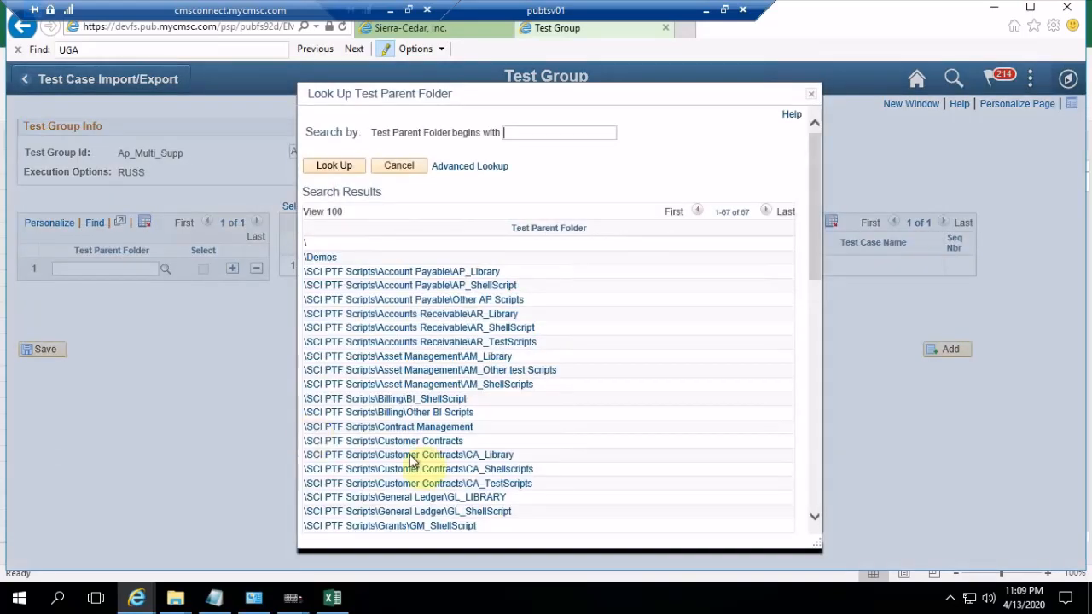
{"action": "left_click", "coordinate": [482, 301]}
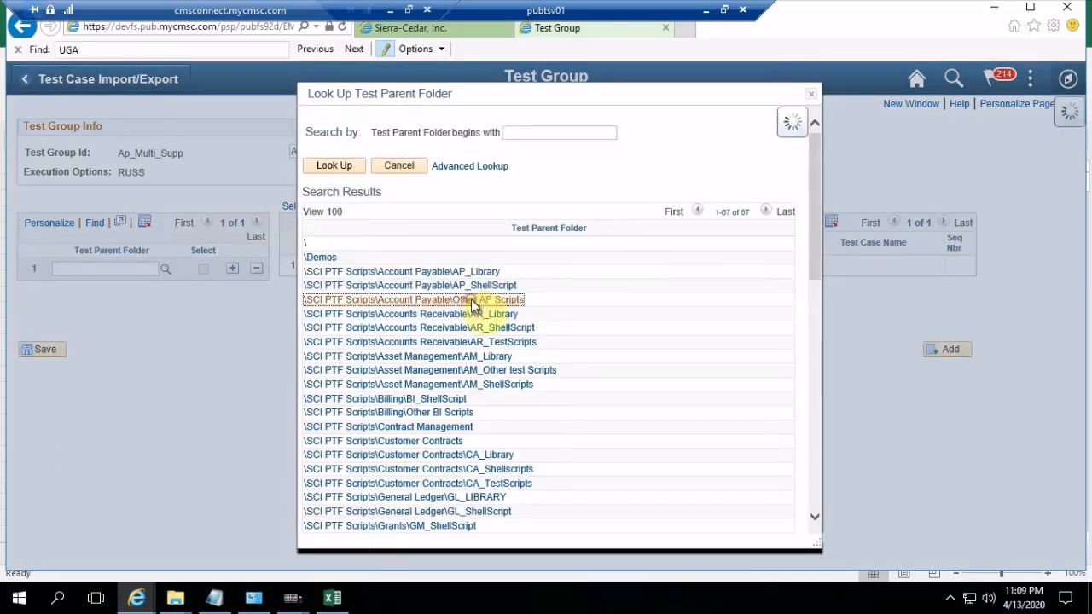
{"action": "left_click", "coordinate": [203, 270]}
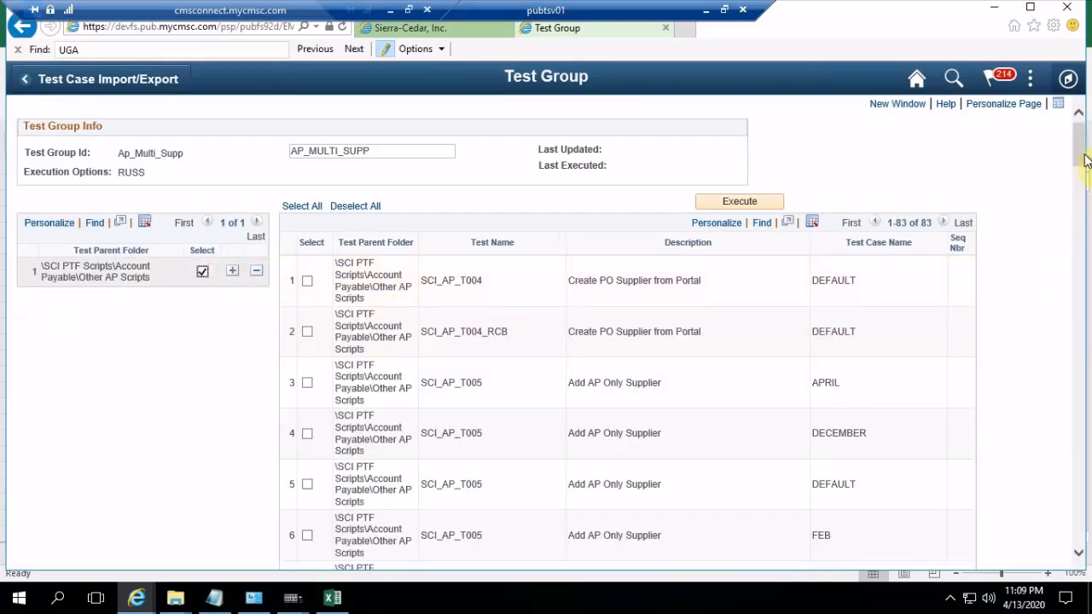
Include the FIRST, SECOND and THIRD test cases of SCI_AP_T005 in the test group and save it
{"action": "left_click_drag", "start_coordinate": [1085, 160], "coordinate": [1083, 186]}
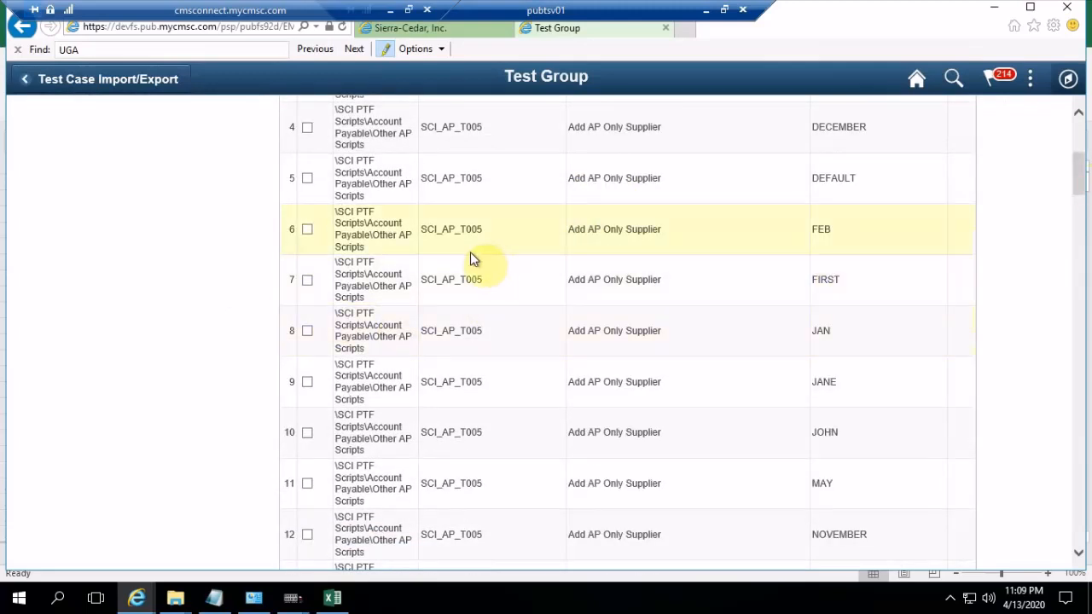
{"action": "left_click", "coordinate": [307, 282]}
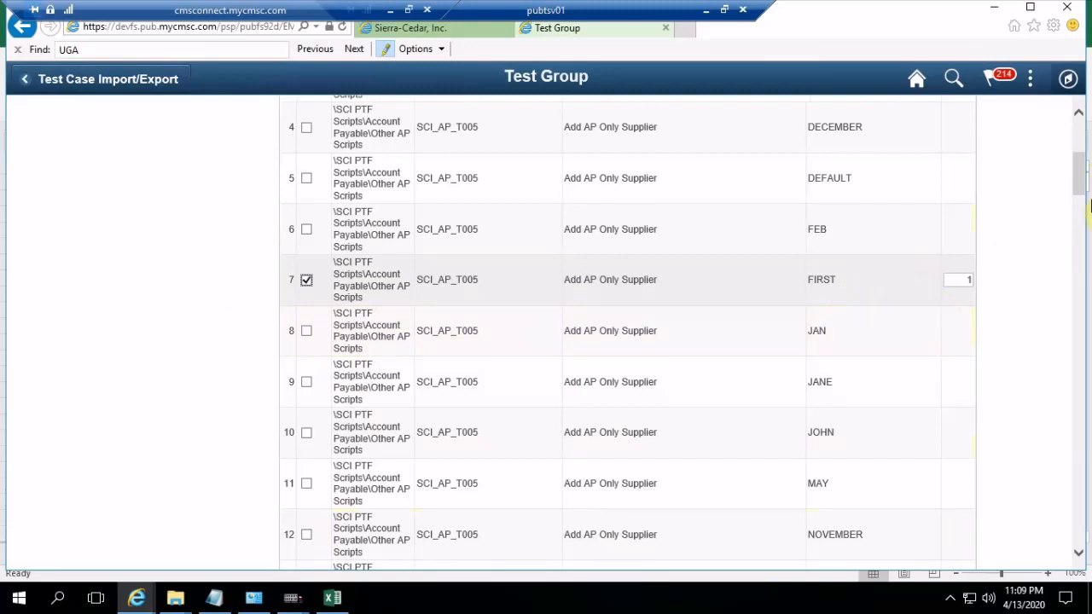
{"action": "left_click", "coordinate": [1080, 182]}
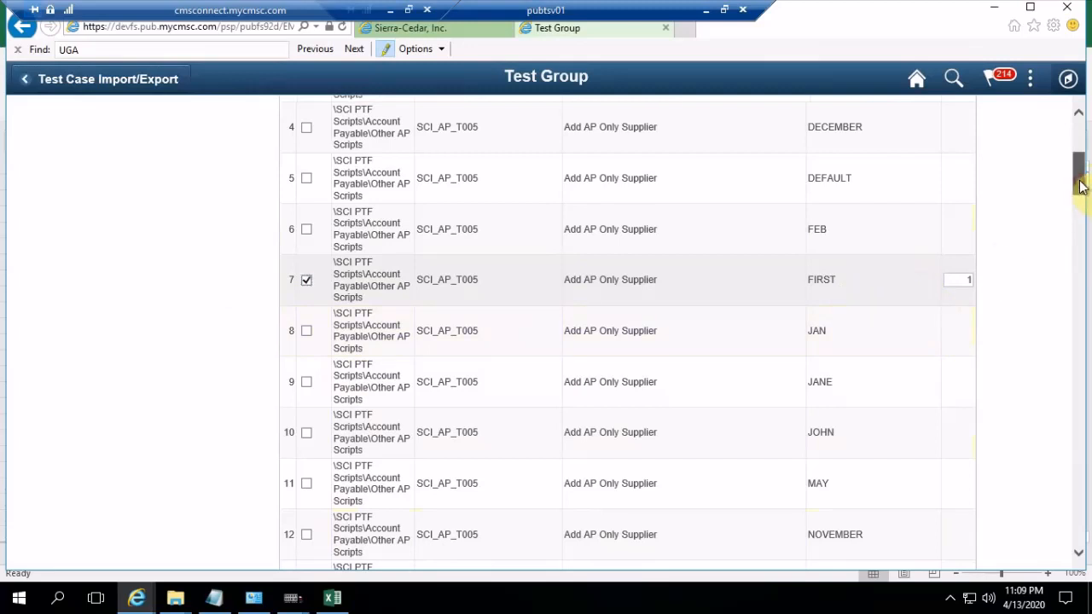
{"action": "left_click_drag", "start_coordinate": [1079, 186], "coordinate": [1081, 226]}
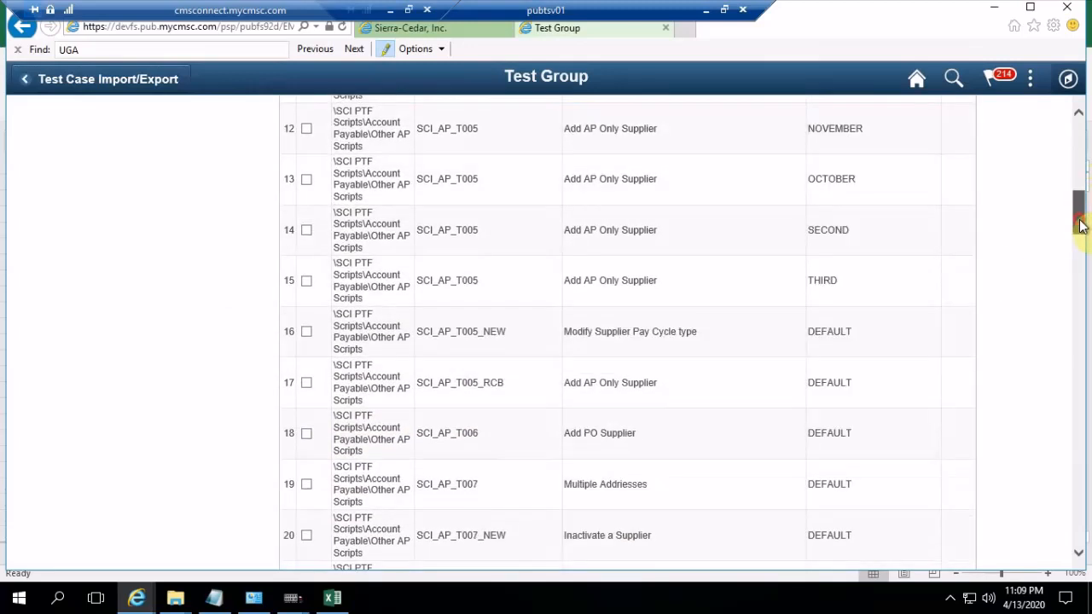
{"action": "left_click", "coordinate": [306, 229]}
{"action": "left_click", "coordinate": [306, 280]}
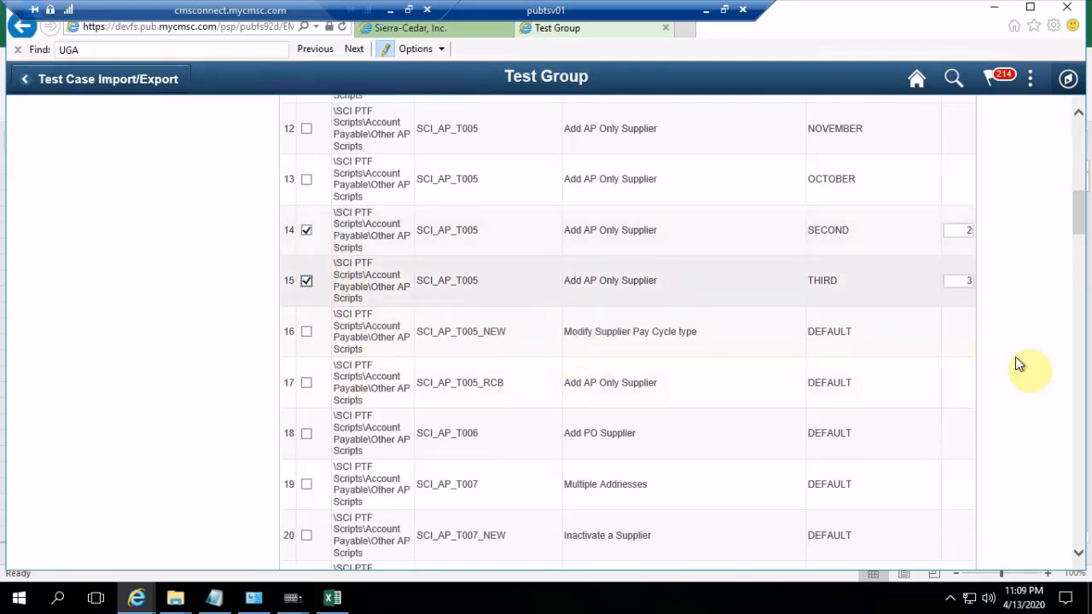
{"action": "left_click_drag", "start_coordinate": [1081, 214], "coordinate": [1081, 549]}
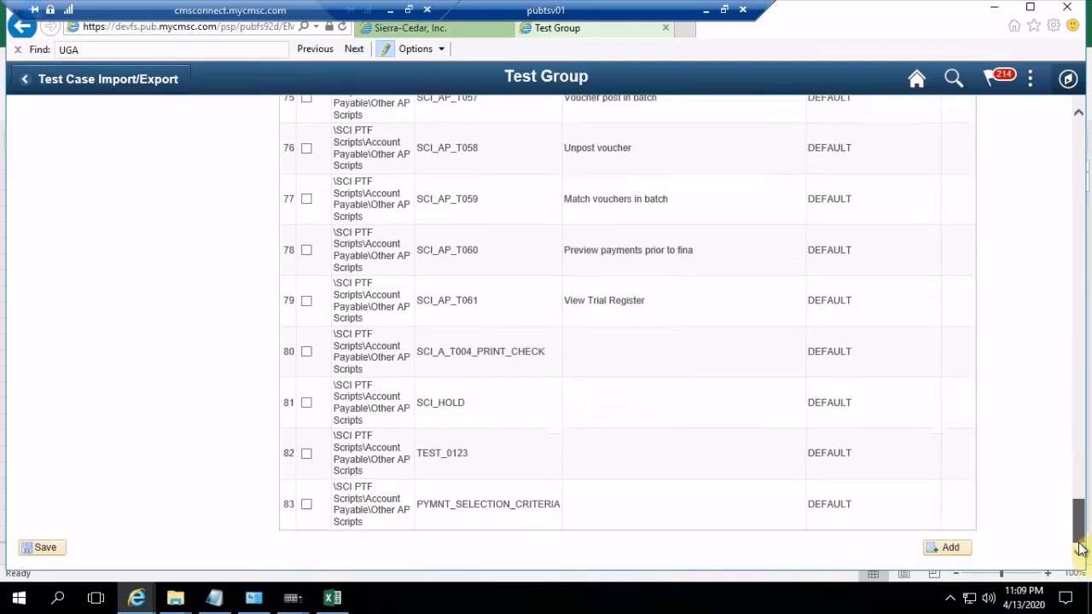
{"action": "left_click", "coordinate": [47, 547]}
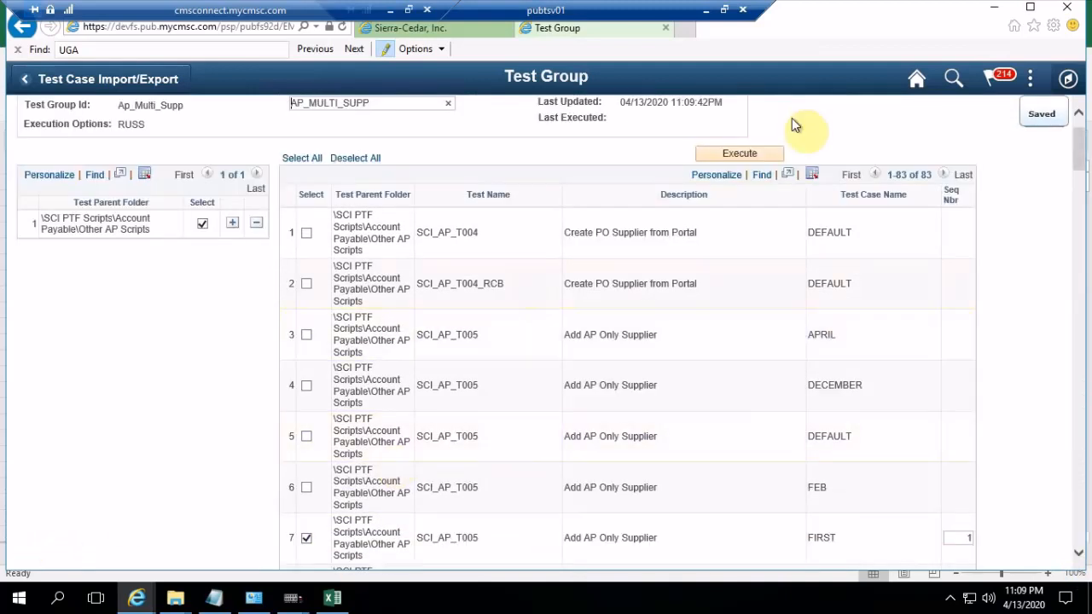
Execute the saved test group, supplying the account password and acknowledging the process message
{"action": "left_click", "coordinate": [749, 154]}
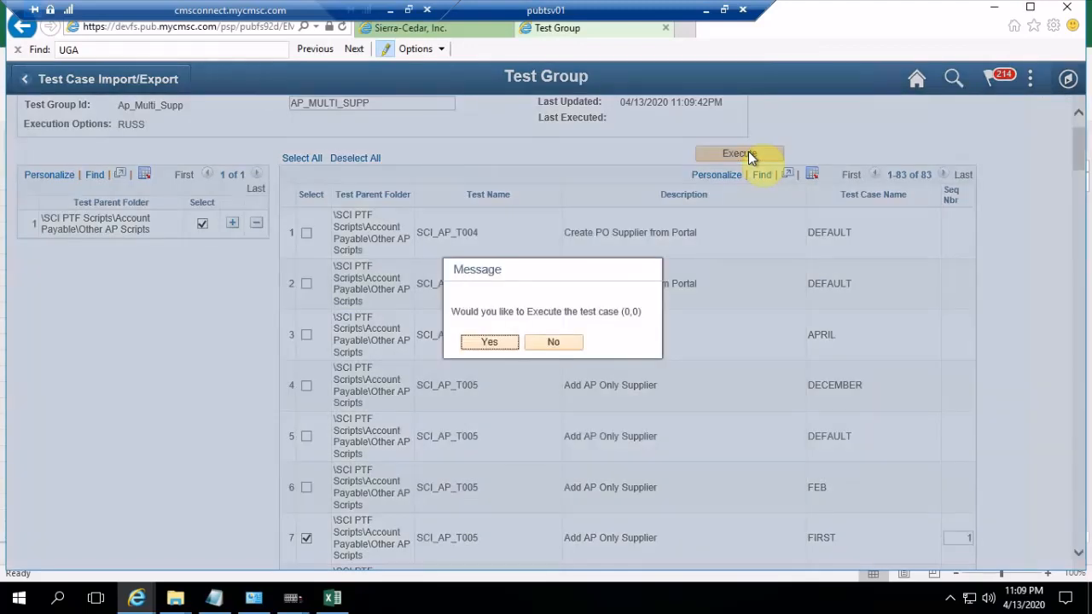
{"action": "left_click", "coordinate": [489, 342]}
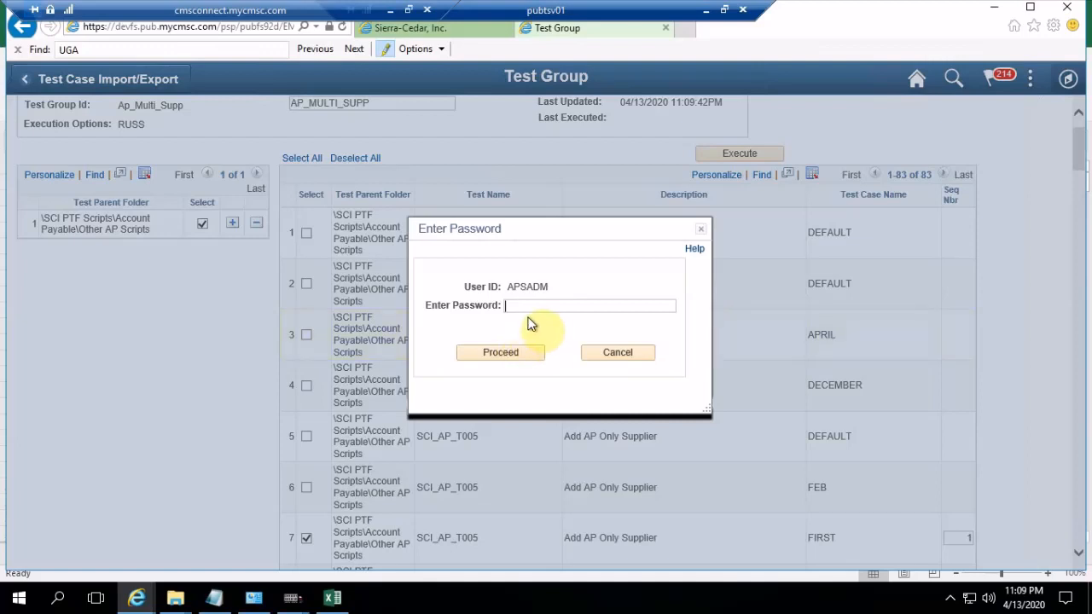
{"action": "key", "text": "ctrl+v"}
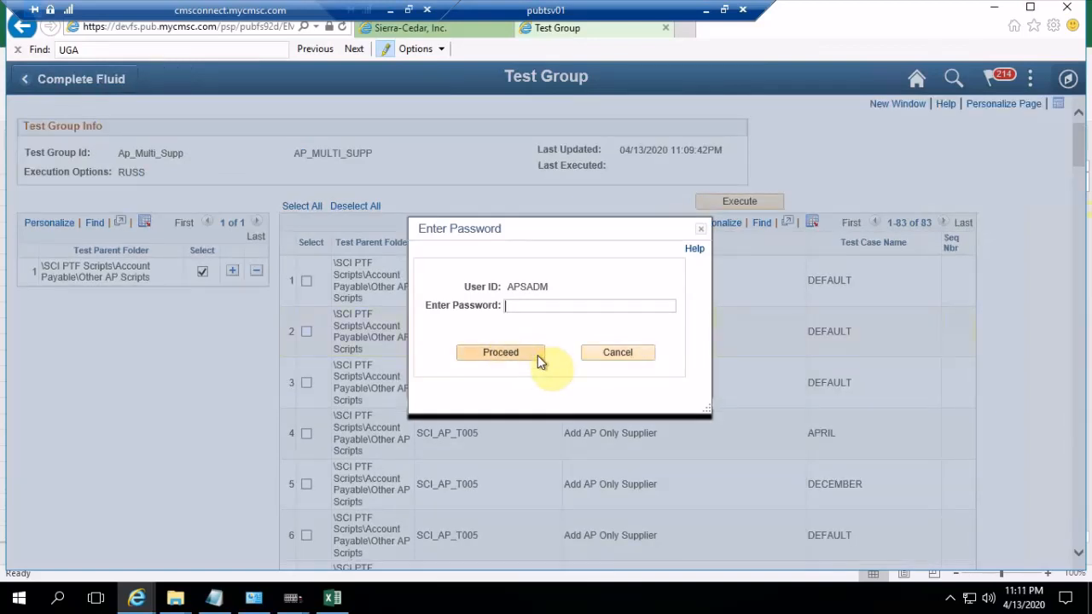
{"action": "key", "text": "ctrl+v"}
{"action": "left_click", "coordinate": [526, 354]}
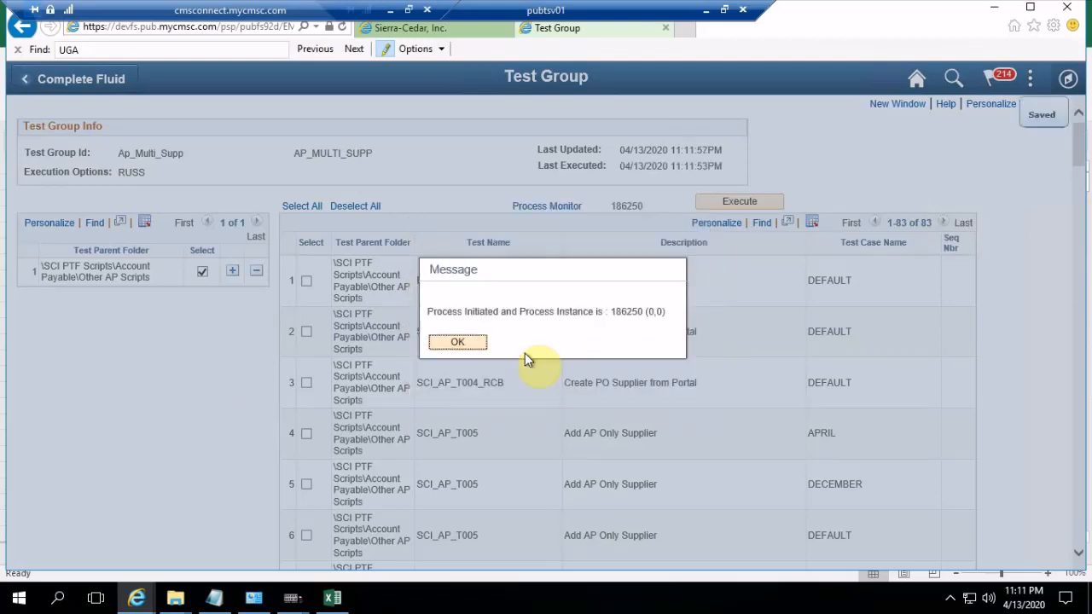
{"action": "left_click", "coordinate": [458, 342]}
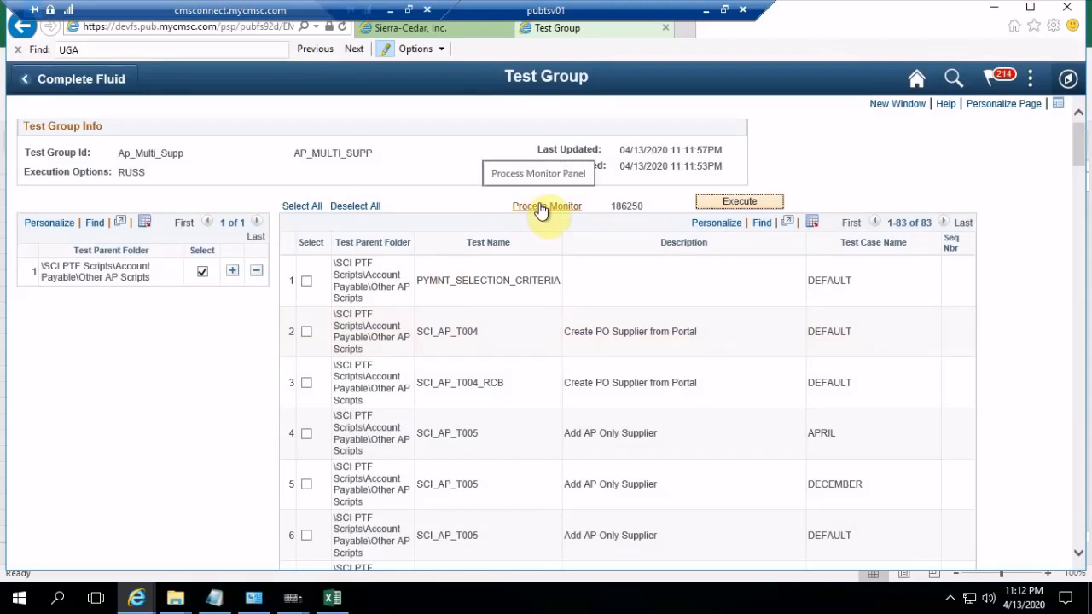
Open the Process Monitor for the test group run and refresh its status
{"action": "left_click", "coordinate": [540, 207]}
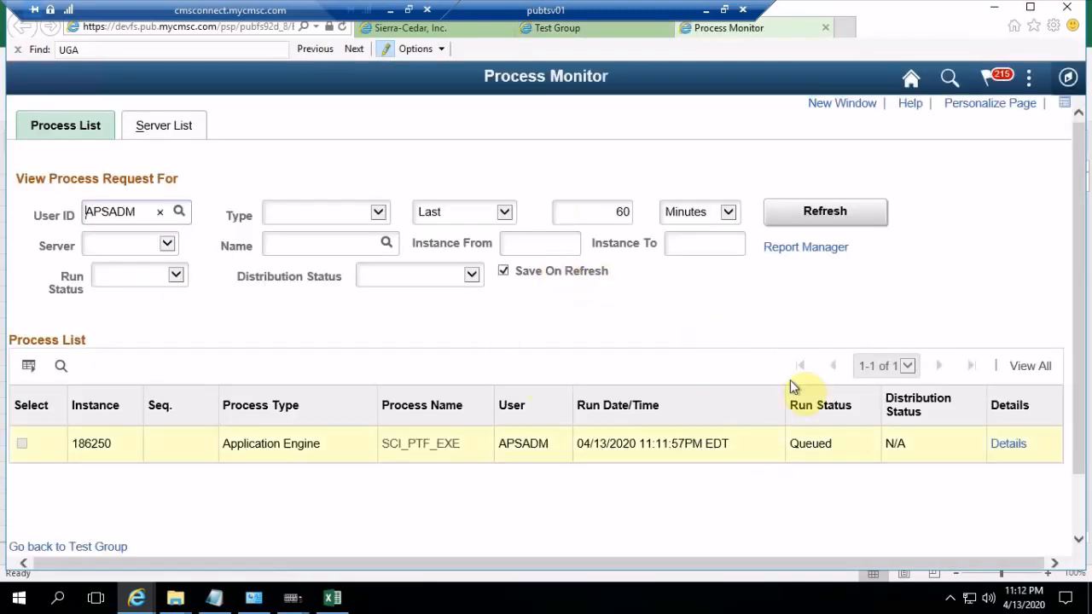
{"action": "left_click", "coordinate": [851, 210]}
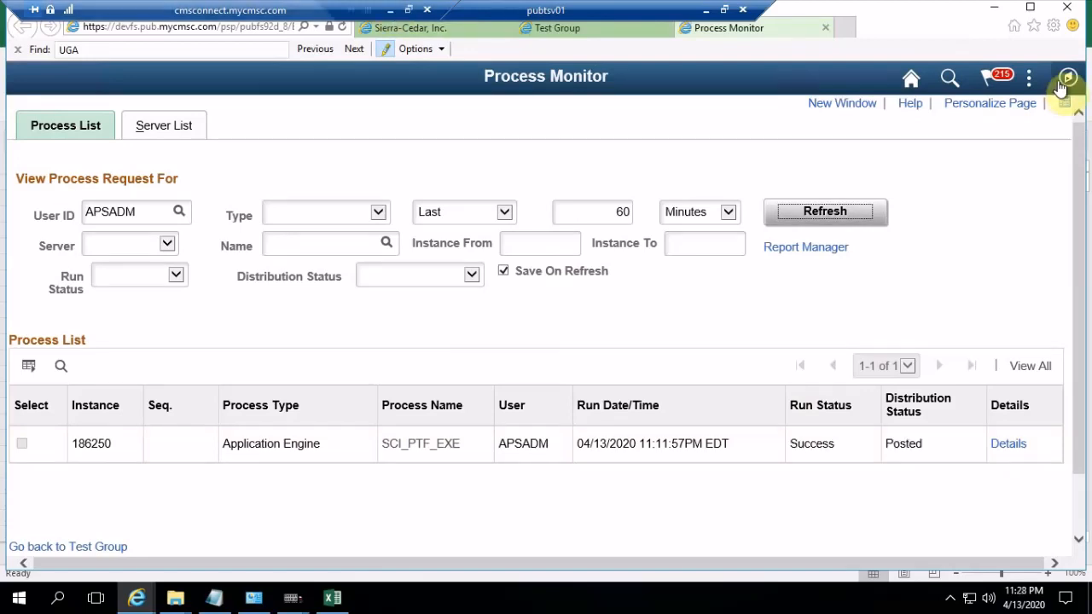
Navigate to the Review Suppliers page under Suppliers, Supplier Information, Add/Update
{"action": "left_click", "coordinate": [1069, 79]}
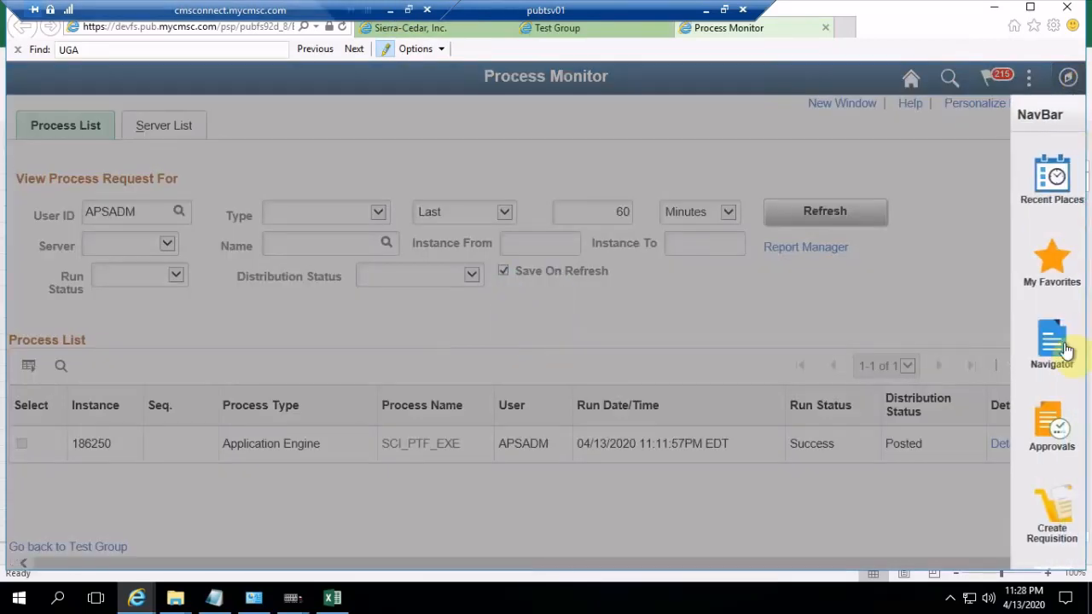
{"action": "left_click", "coordinate": [1052, 362]}
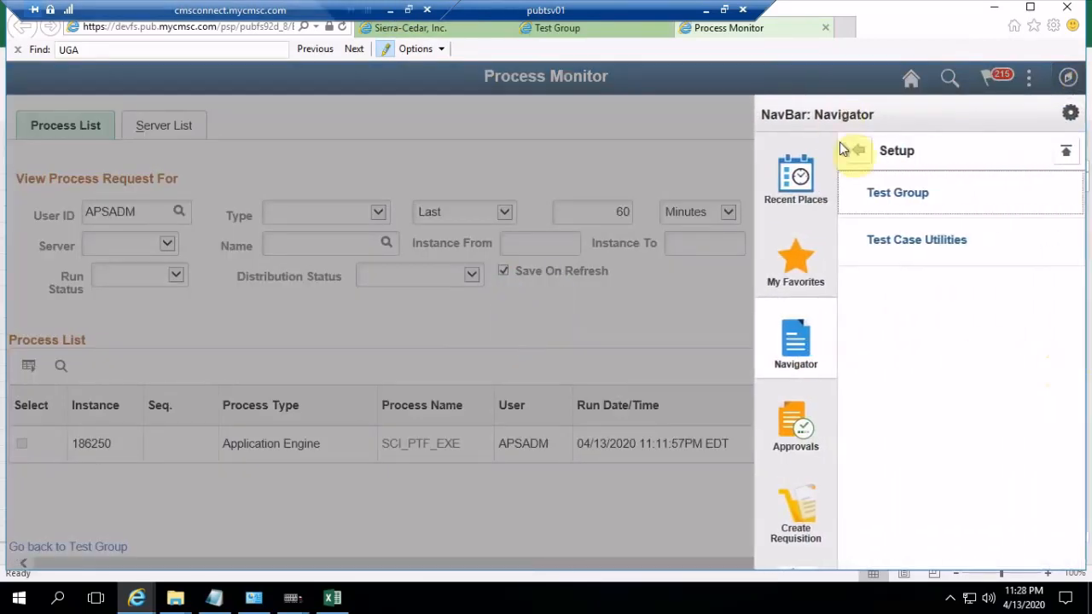
{"action": "left_click", "coordinate": [858, 161]}
{"action": "left_click", "coordinate": [859, 163]}
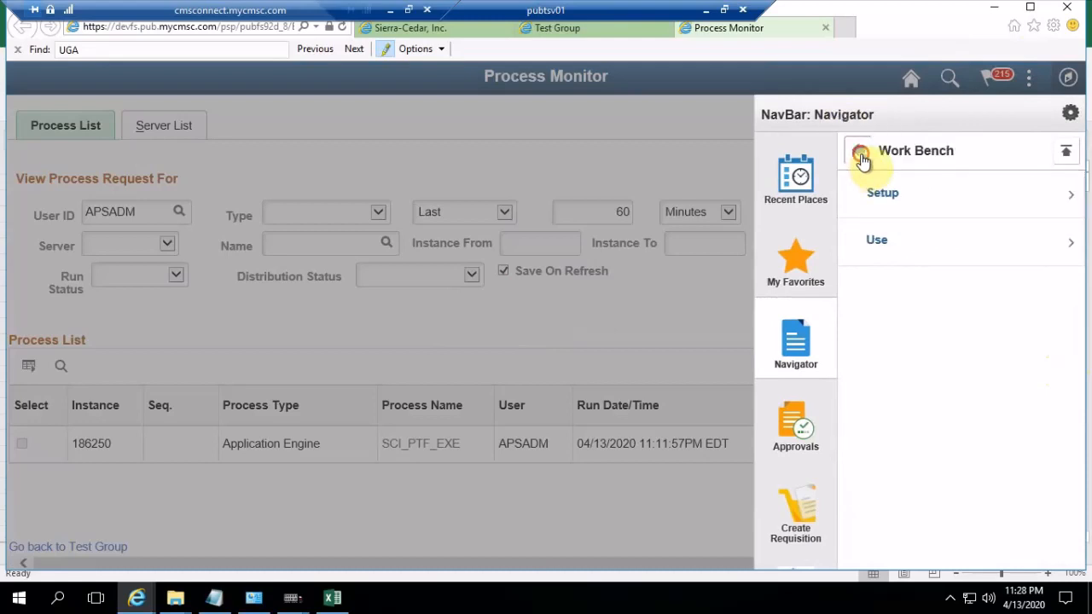
{"action": "left_click", "coordinate": [861, 161]}
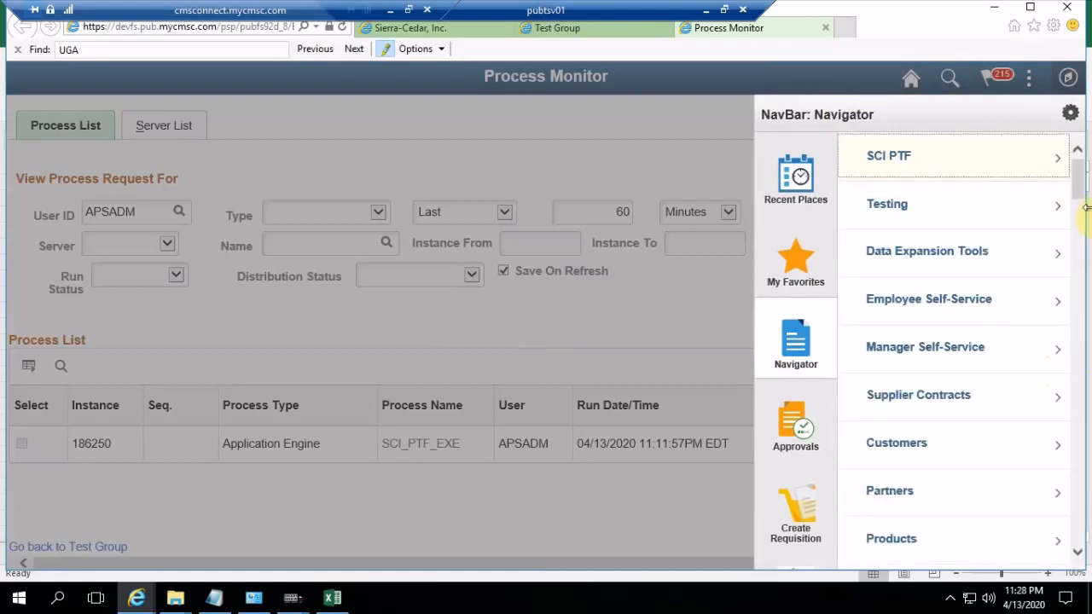
{"action": "left_click_drag", "start_coordinate": [1082, 195], "coordinate": [1082, 269]}
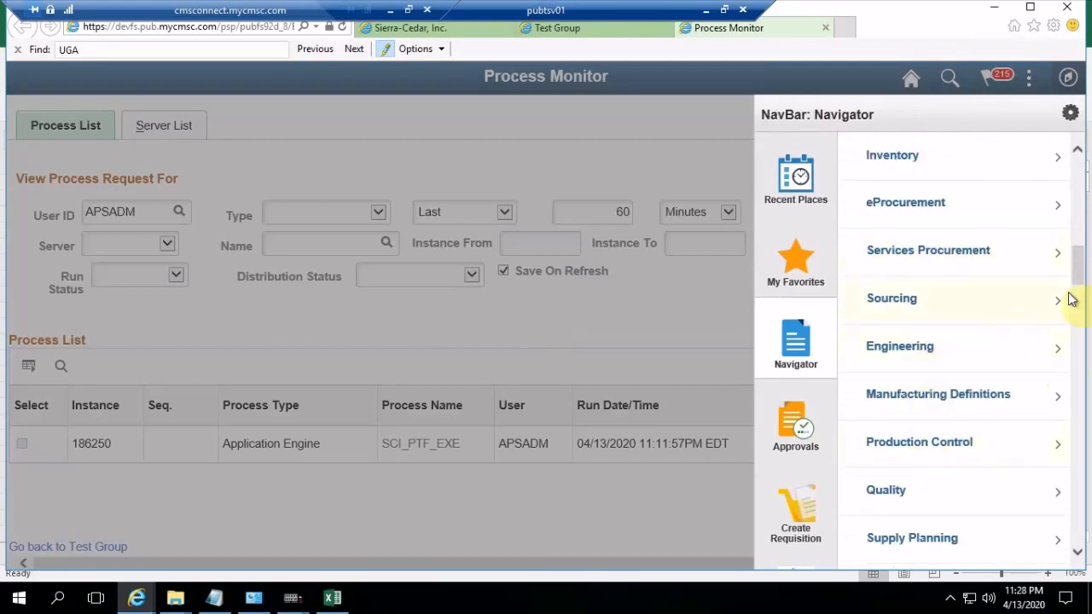
{"action": "left_click_drag", "start_coordinate": [1082, 280], "coordinate": [1080, 250]}
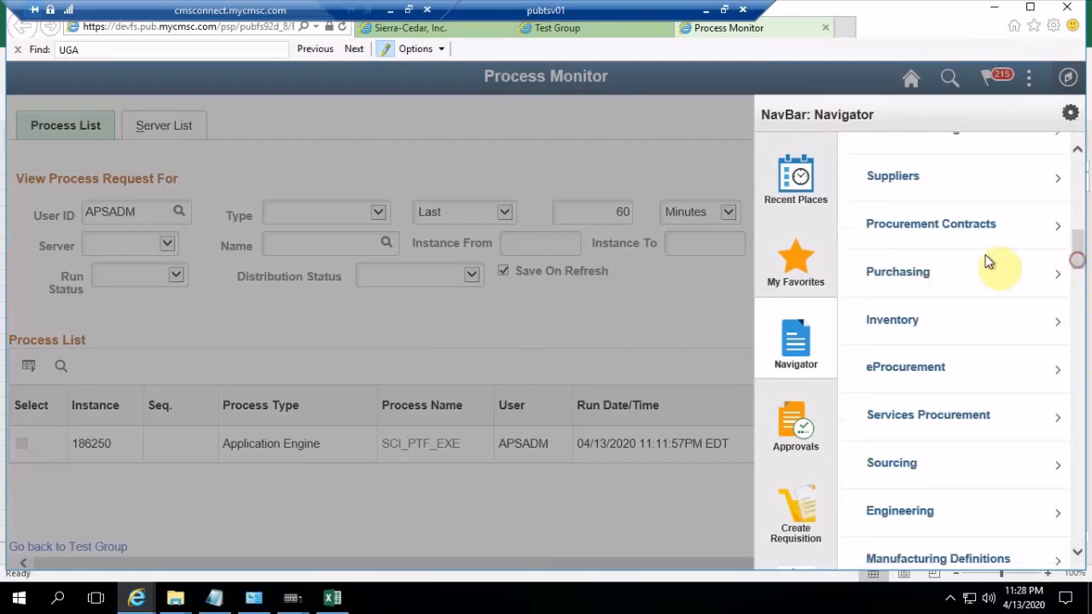
{"action": "left_click", "coordinate": [893, 181]}
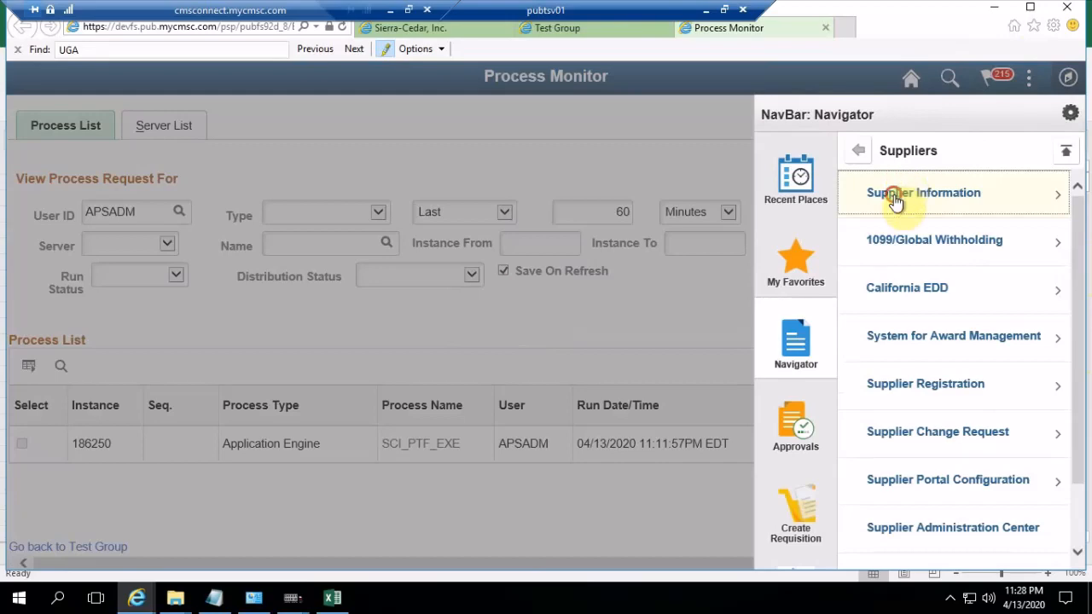
{"action": "left_click", "coordinate": [896, 196]}
{"action": "left_click", "coordinate": [896, 196]}
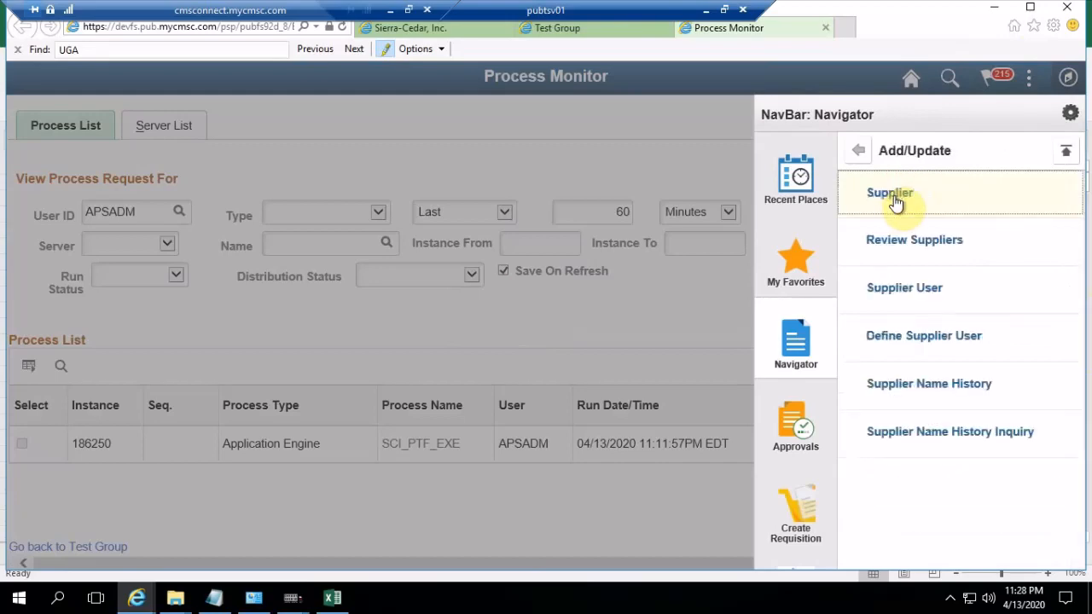
{"action": "left_click", "coordinate": [897, 254]}
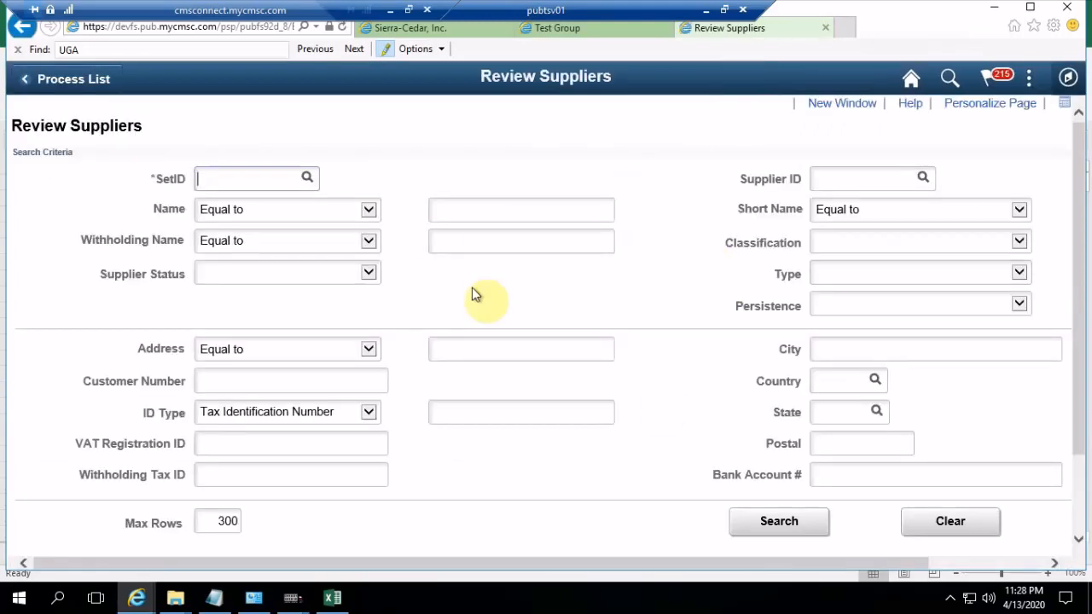
Set the SetID of the supplier search criteria to SHARE
{"action": "type", "text": "SH"}
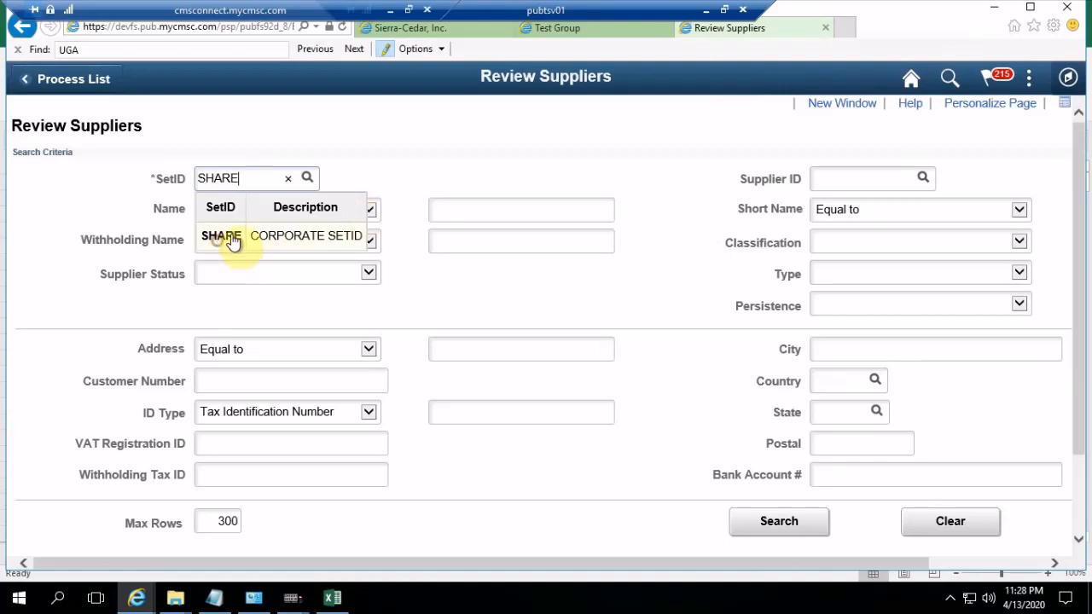
{"action": "type", "text": "ARE"}
{"action": "left_click", "coordinate": [232, 242]}
Look up short names beginning with FIR, choose FIRST-001, search for that supplier and review its result row
{"action": "left_click_drag", "start_coordinate": [692, 565], "coordinate": [835, 557]}
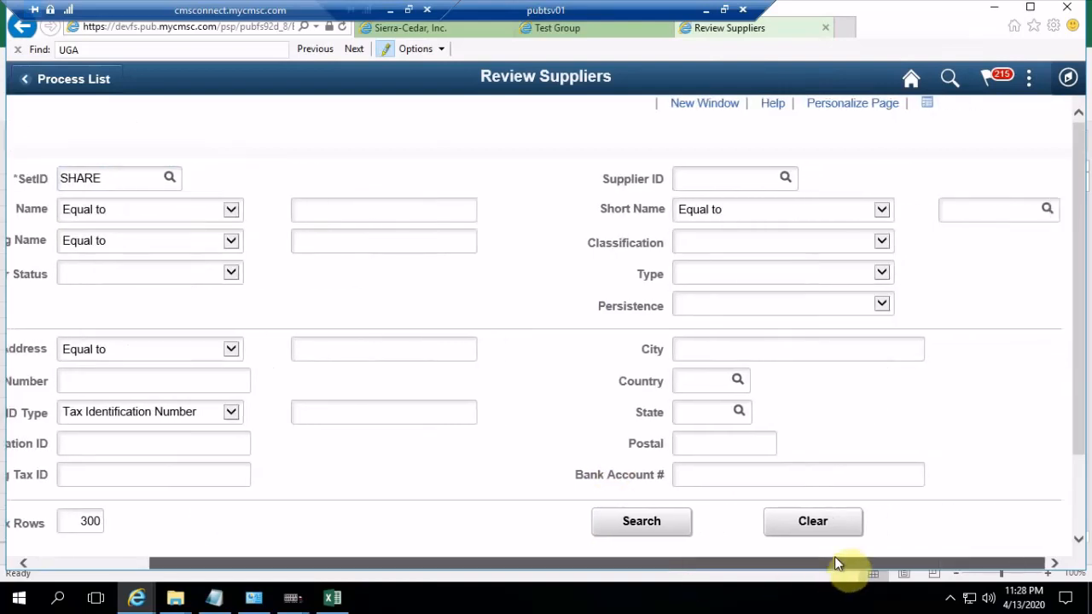
{"action": "left_click", "coordinate": [1047, 209]}
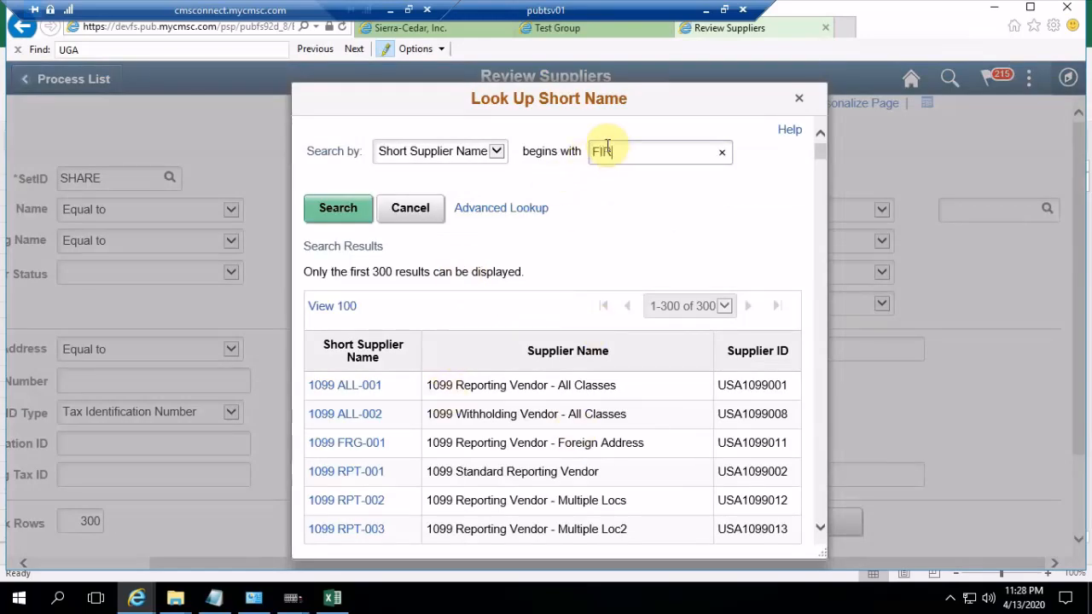
{"action": "left_click", "coordinate": [338, 208]}
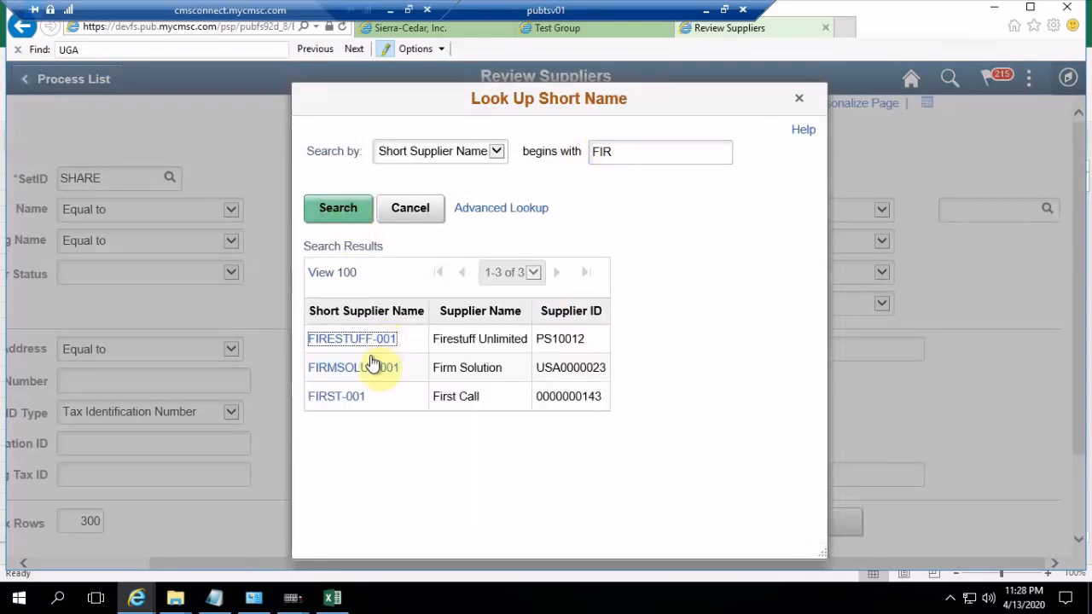
{"action": "left_click", "coordinate": [340, 397]}
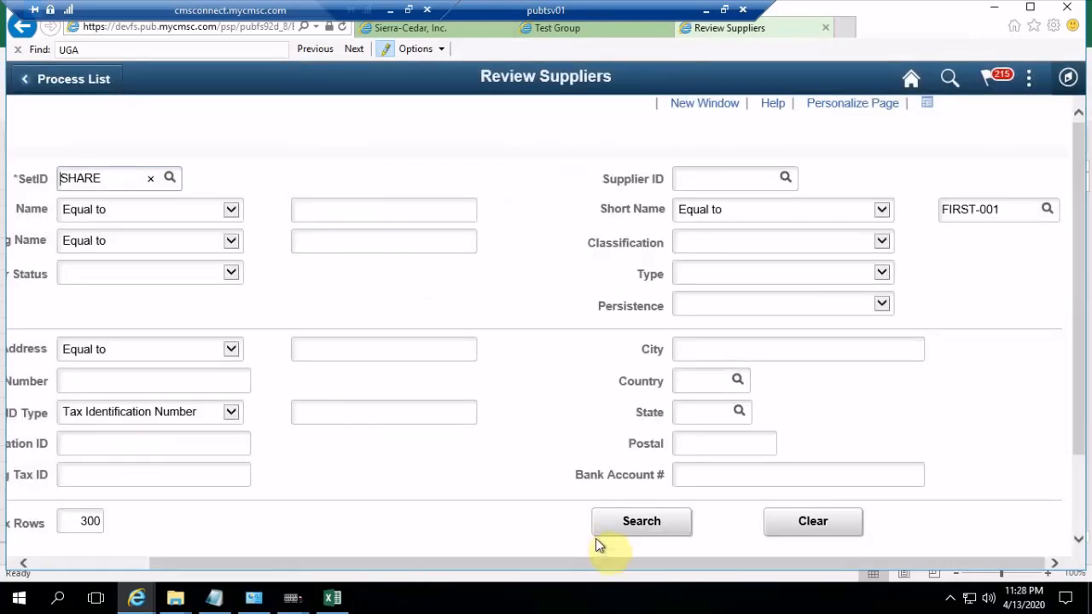
{"action": "left_click", "coordinate": [623, 531]}
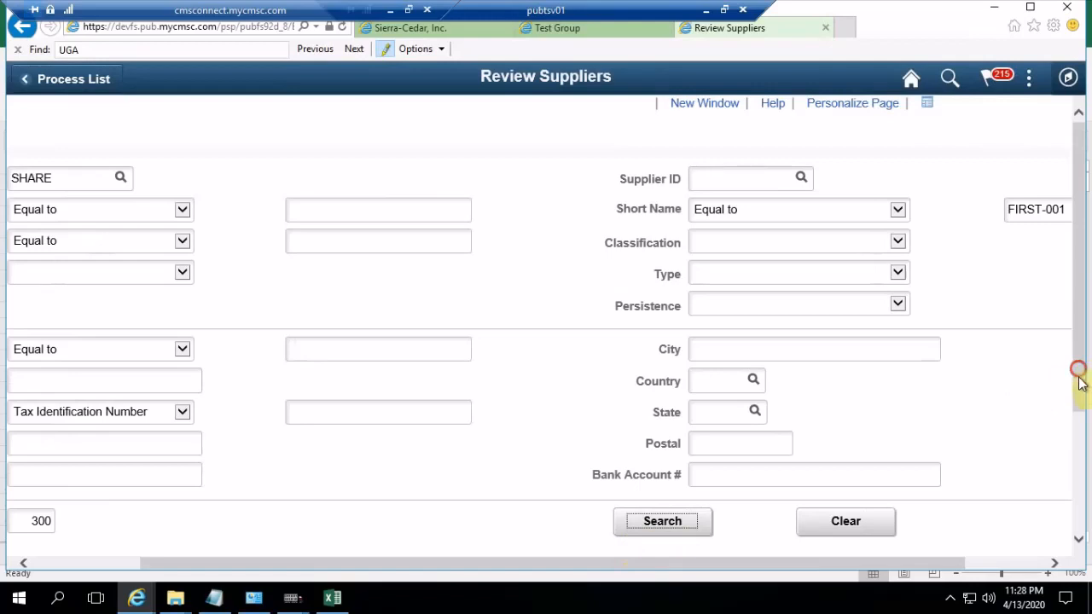
{"action": "left_click_drag", "start_coordinate": [1080, 372], "coordinate": [1085, 512]}
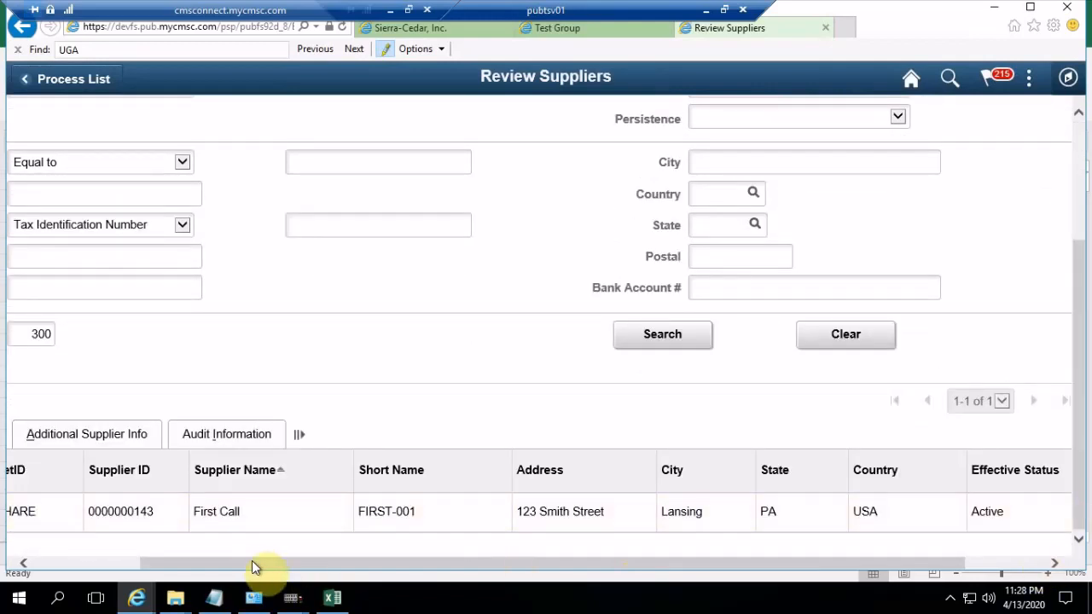
{"action": "left_click_drag", "start_coordinate": [195, 564], "coordinate": [431, 580]}
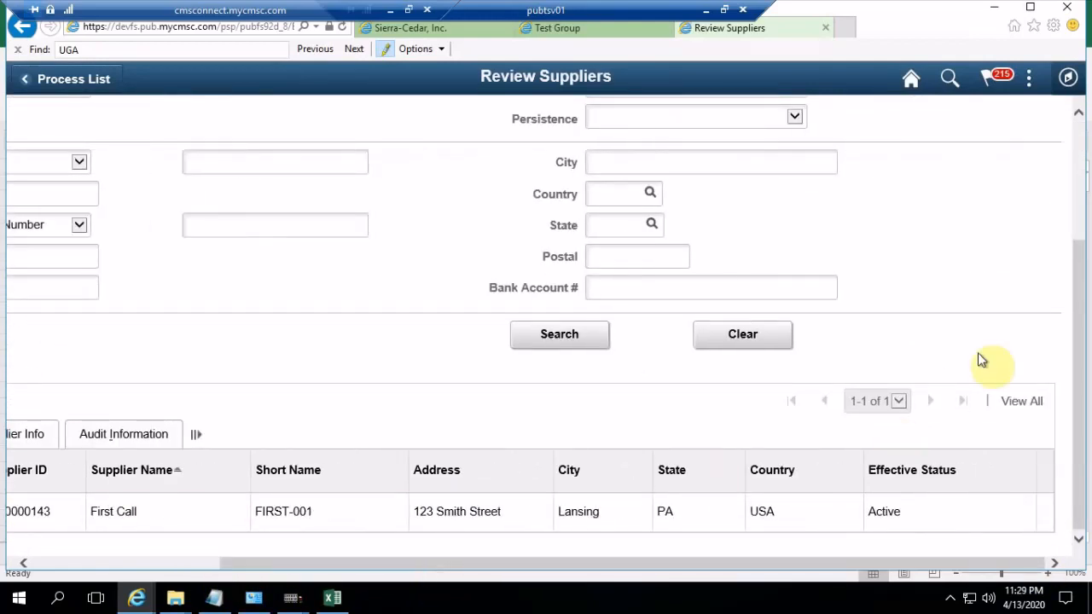
Look up short names beginning with SEC, choose SECOND-001, search for that supplier and review its result row
{"action": "left_click_drag", "start_coordinate": [1080, 316], "coordinate": [1063, 128]}
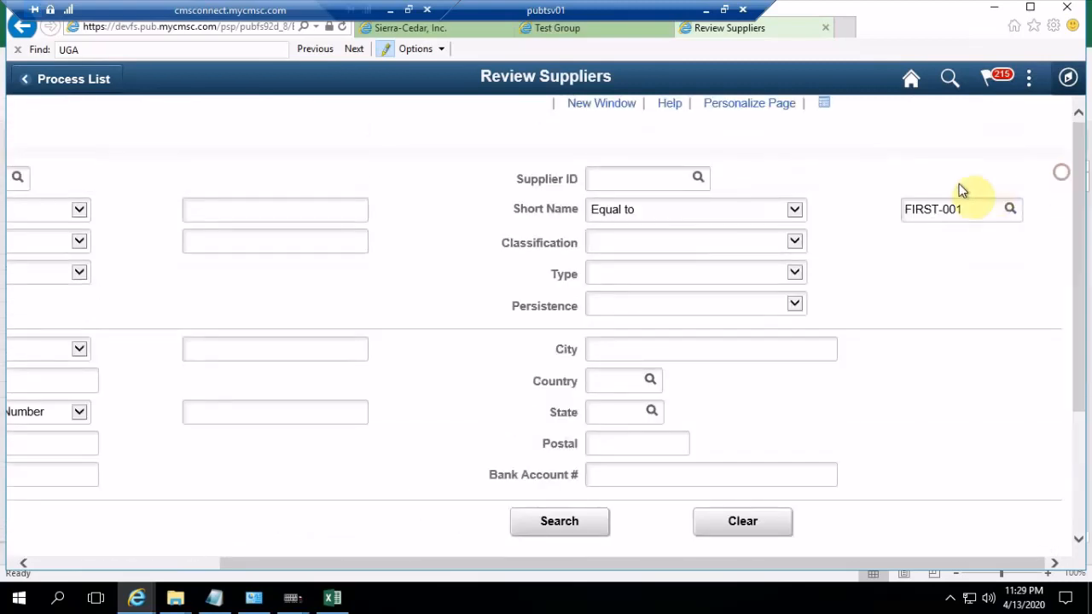
{"action": "left_click", "coordinate": [1011, 210]}
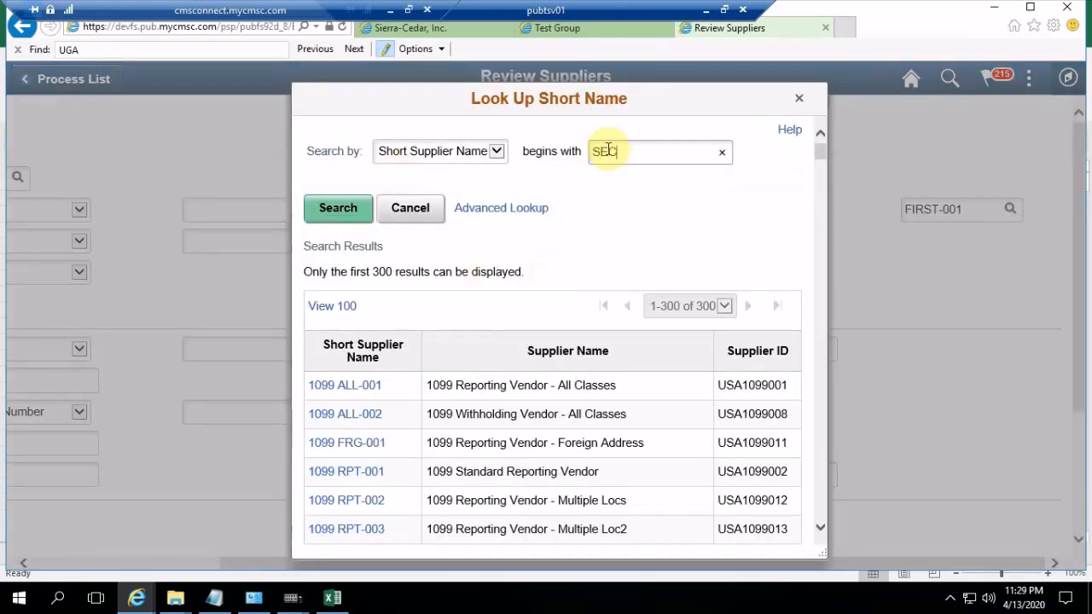
{"action": "type", "text": "SEC"}
{"action": "left_click", "coordinate": [331, 208]}
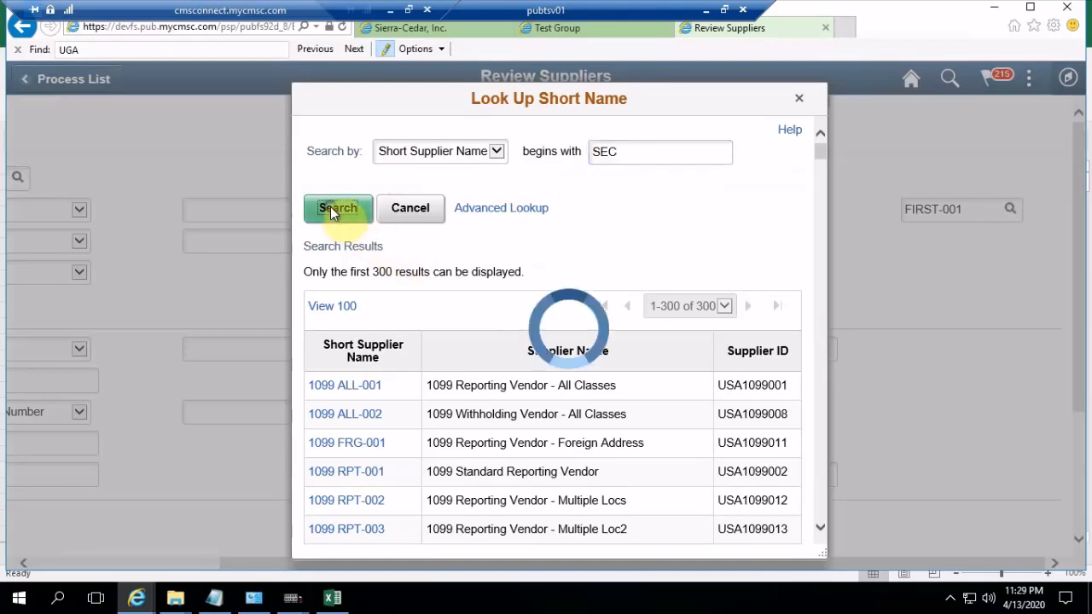
{"action": "left_click", "coordinate": [348, 342]}
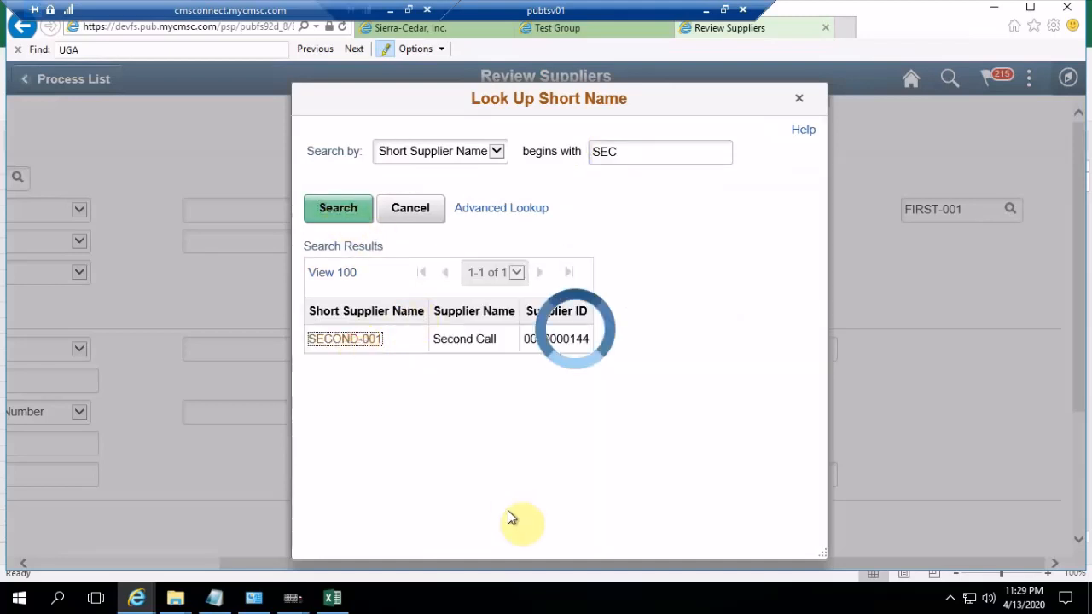
{"action": "left_click", "coordinate": [549, 522]}
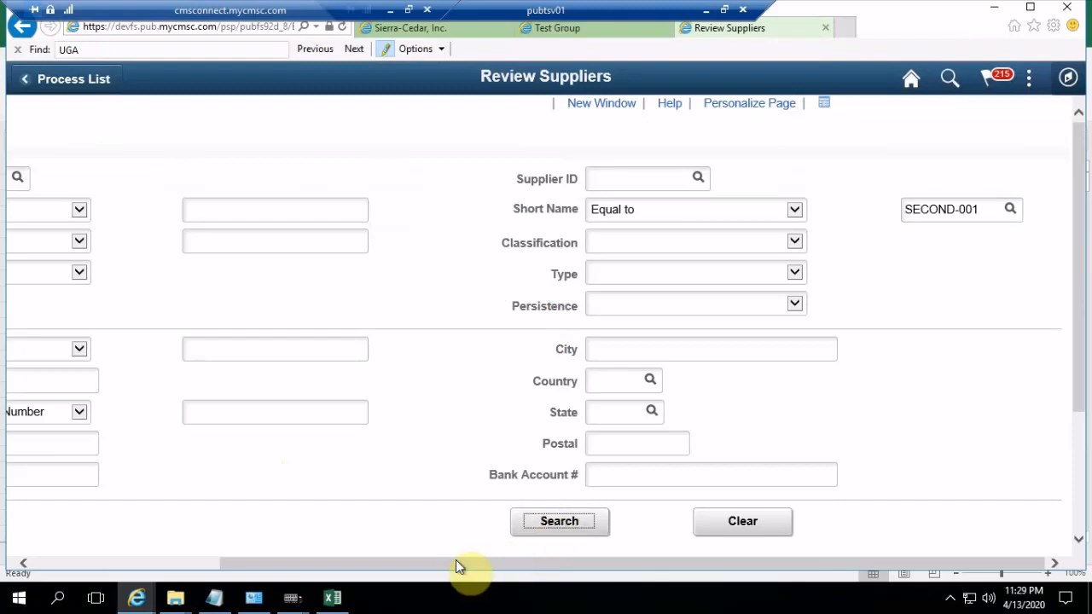
{"action": "left_click_drag", "start_coordinate": [455, 560], "coordinate": [194, 557]}
{"action": "left_click_drag", "start_coordinate": [1083, 329], "coordinate": [1085, 461]}
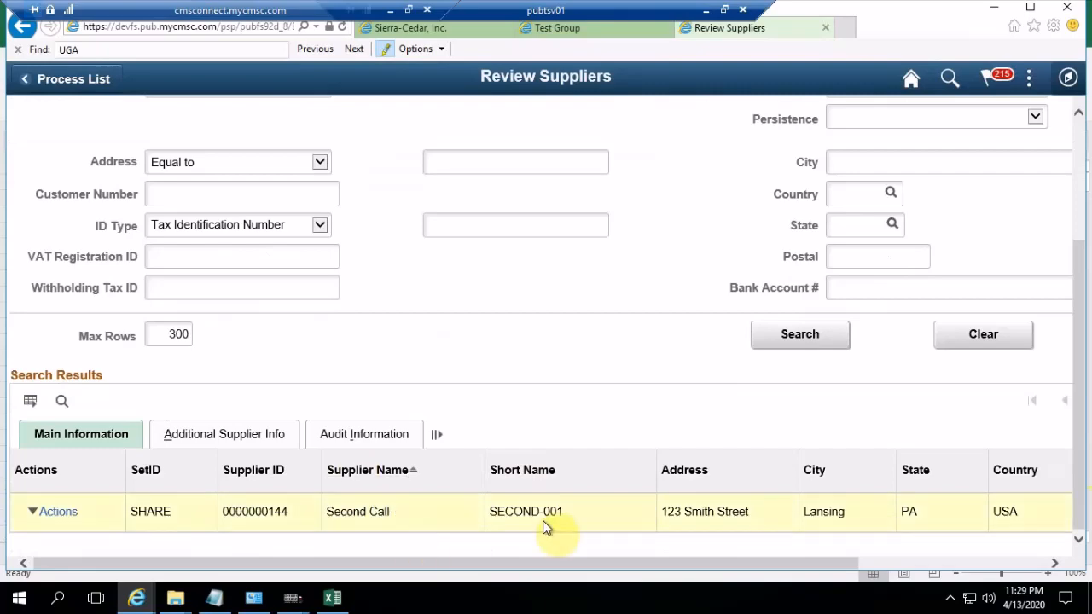
{"action": "left_click_drag", "start_coordinate": [591, 569], "coordinate": [819, 541]}
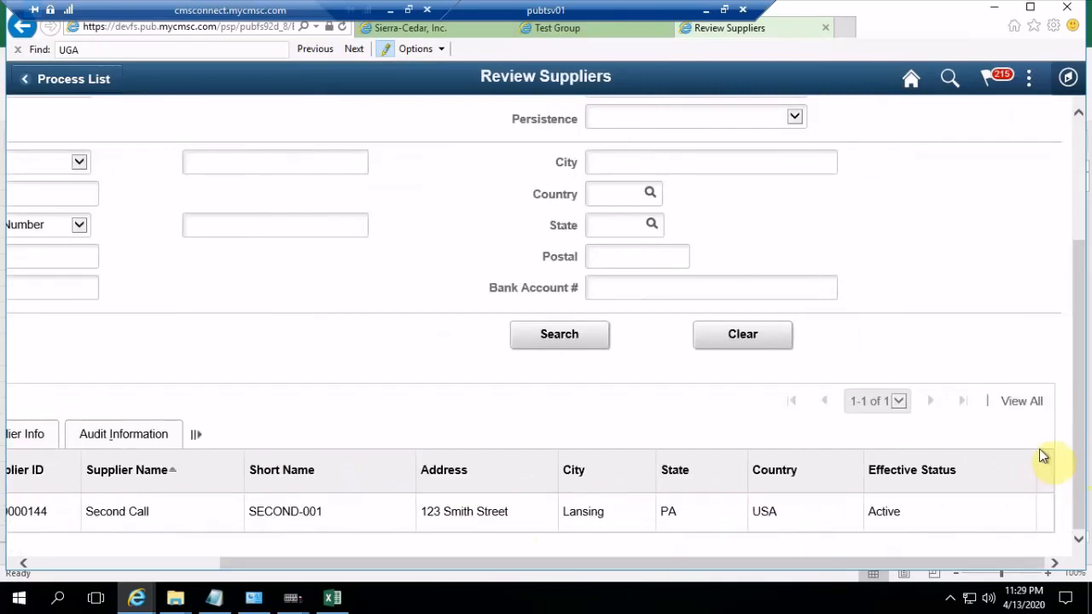
Look up short names beginning with THI, choose THIRD-001, search for that supplier and review its result row
{"action": "left_click_drag", "start_coordinate": [1079, 447], "coordinate": [1063, 312]}
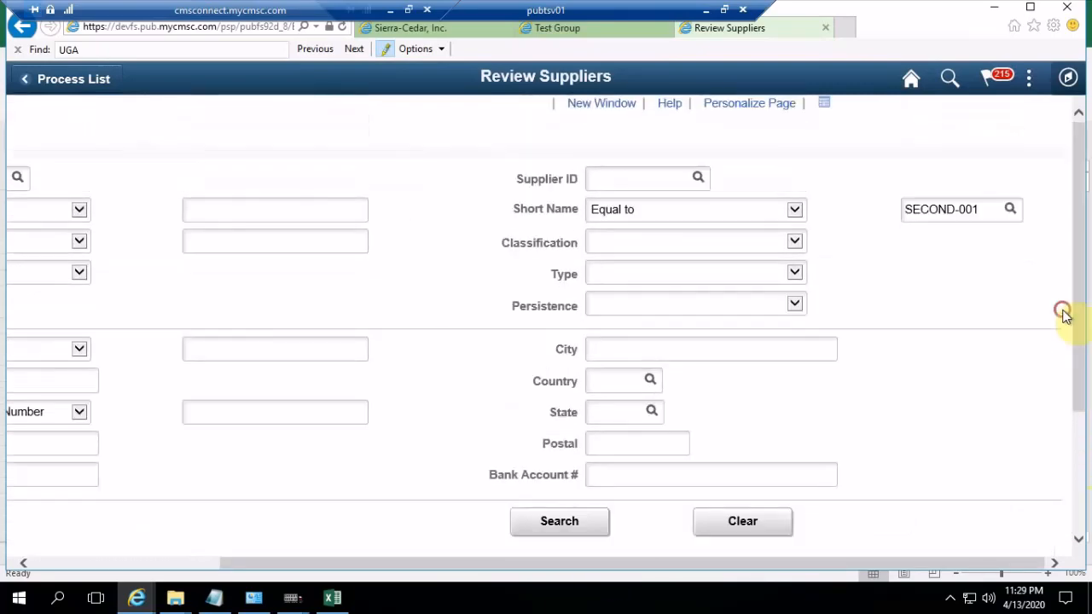
{"action": "left_click", "coordinate": [1019, 212]}
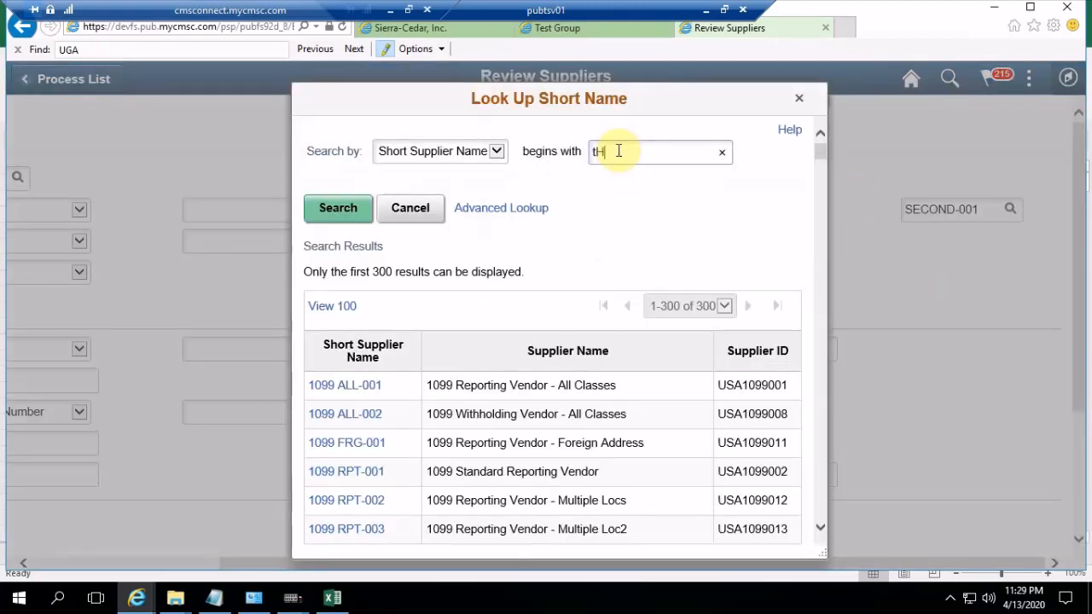
{"action": "type", "text": "tHI"}
{"action": "left_click", "coordinate": [334, 208]}
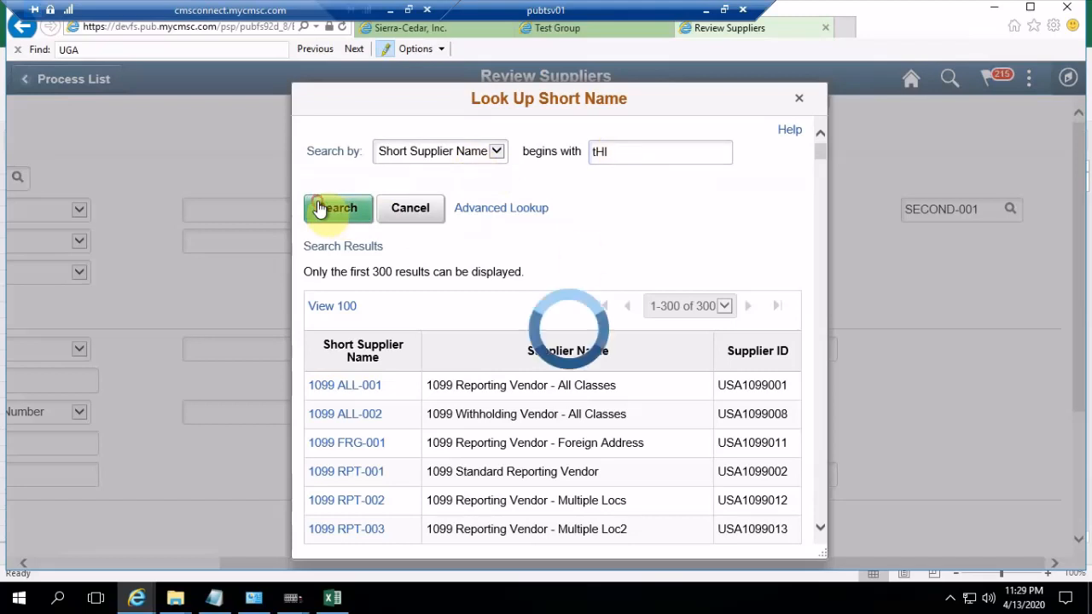
{"action": "left_click", "coordinate": [341, 342]}
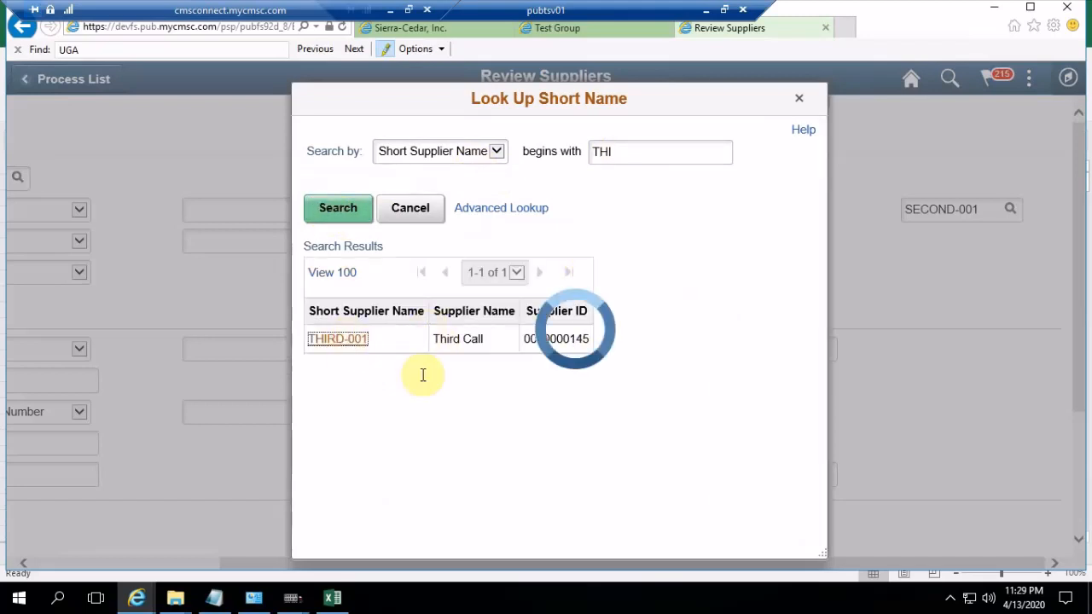
{"action": "left_click", "coordinate": [568, 521]}
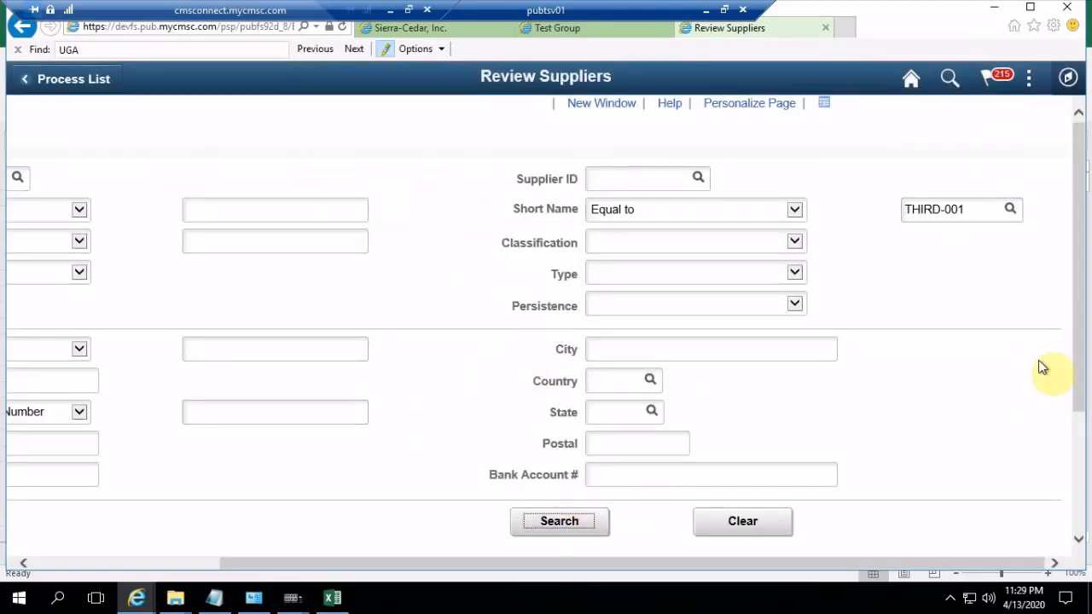
{"action": "left_click_drag", "start_coordinate": [1077, 351], "coordinate": [1080, 444]}
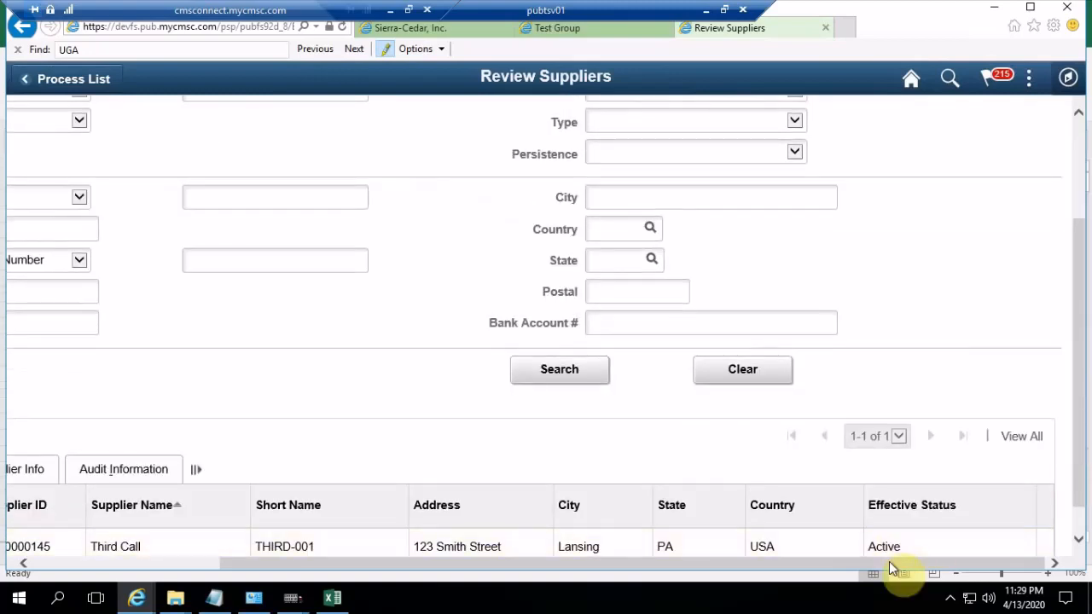
{"action": "left_click_drag", "start_coordinate": [890, 564], "coordinate": [582, 580]}
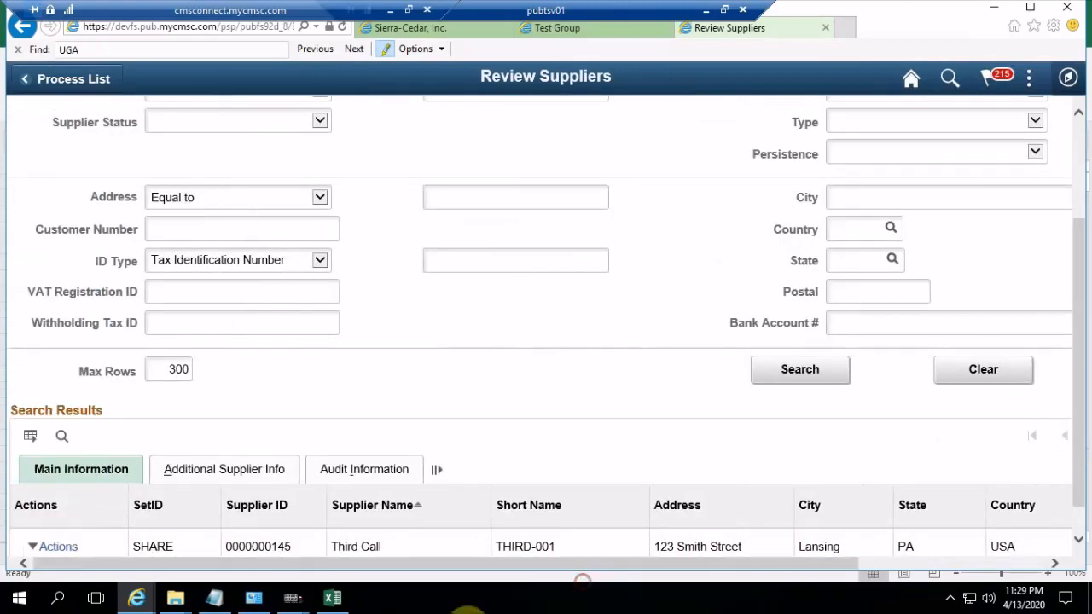
Open the THIRD-001 supplier record with the Maintain Supplier action and review its identifying information, address and contacts
{"action": "left_click", "coordinate": [39, 546]}
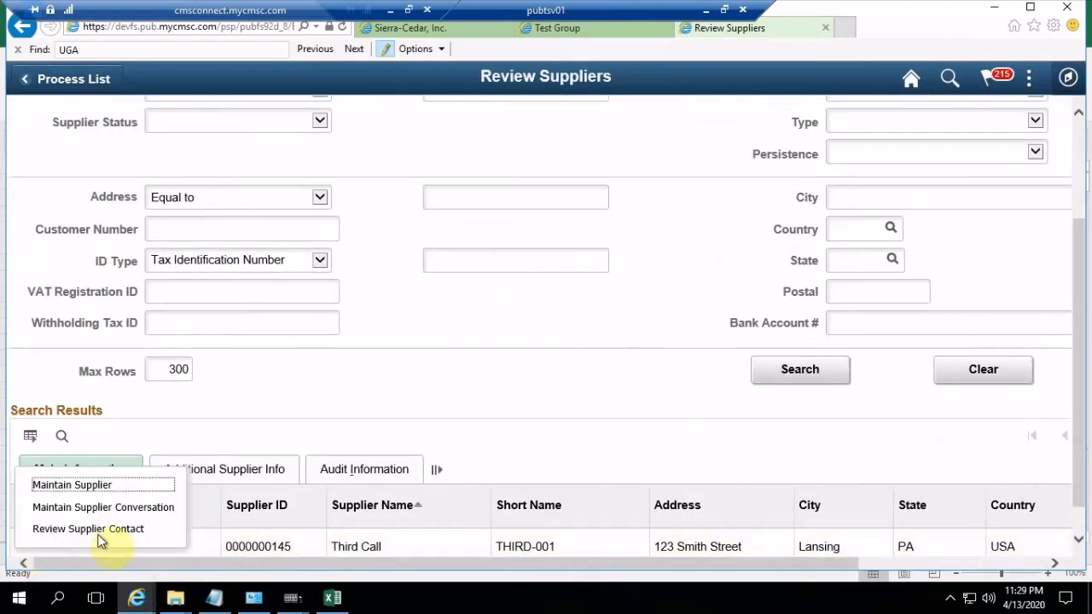
{"action": "left_click", "coordinate": [103, 487]}
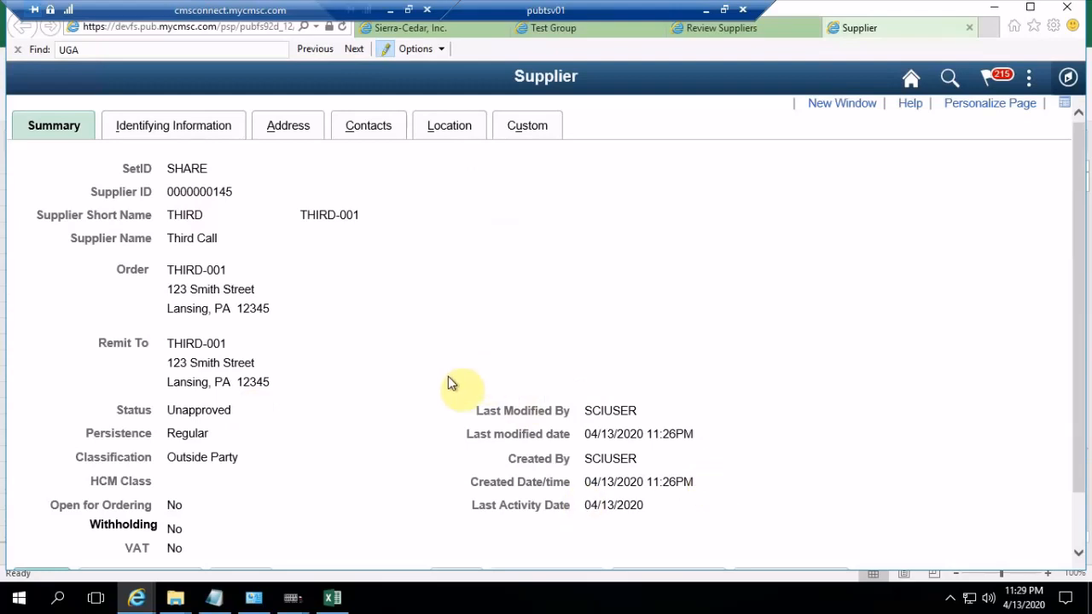
{"action": "left_click", "coordinate": [166, 124]}
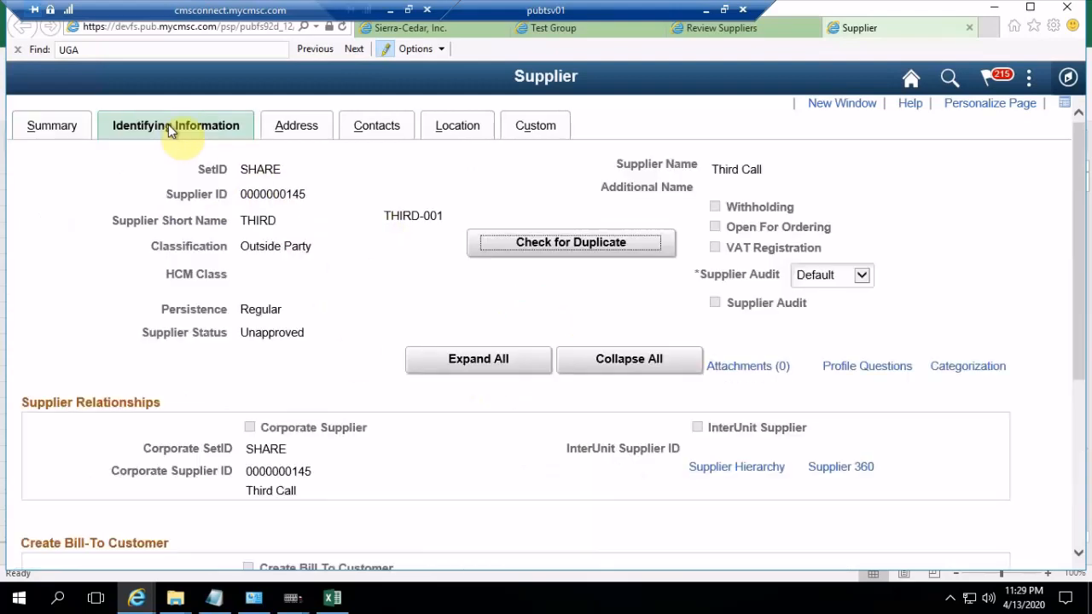
{"action": "left_click", "coordinate": [302, 130]}
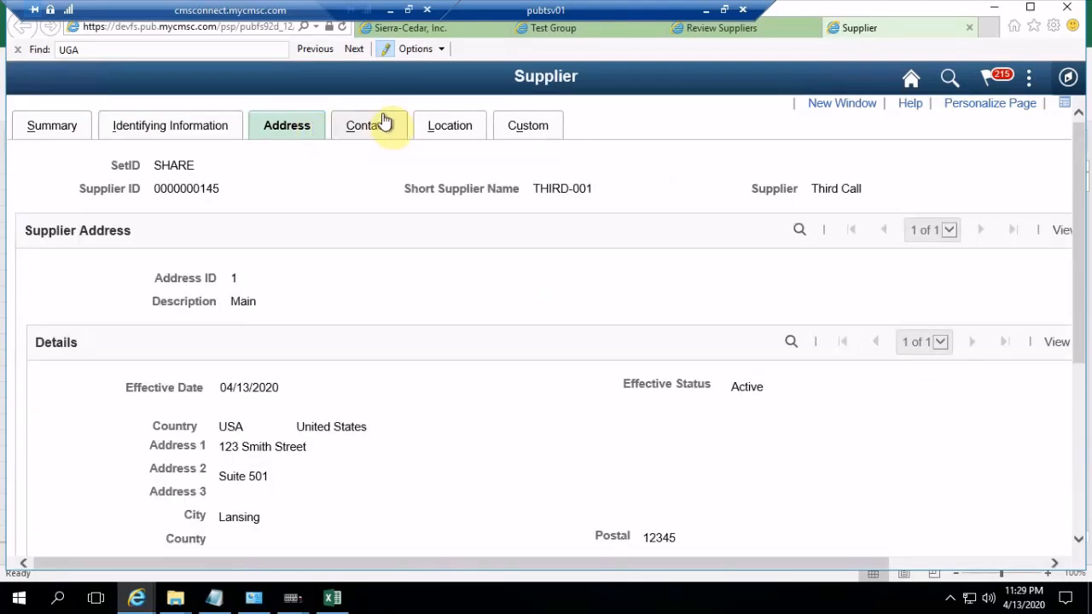
{"action": "left_click", "coordinate": [383, 122]}
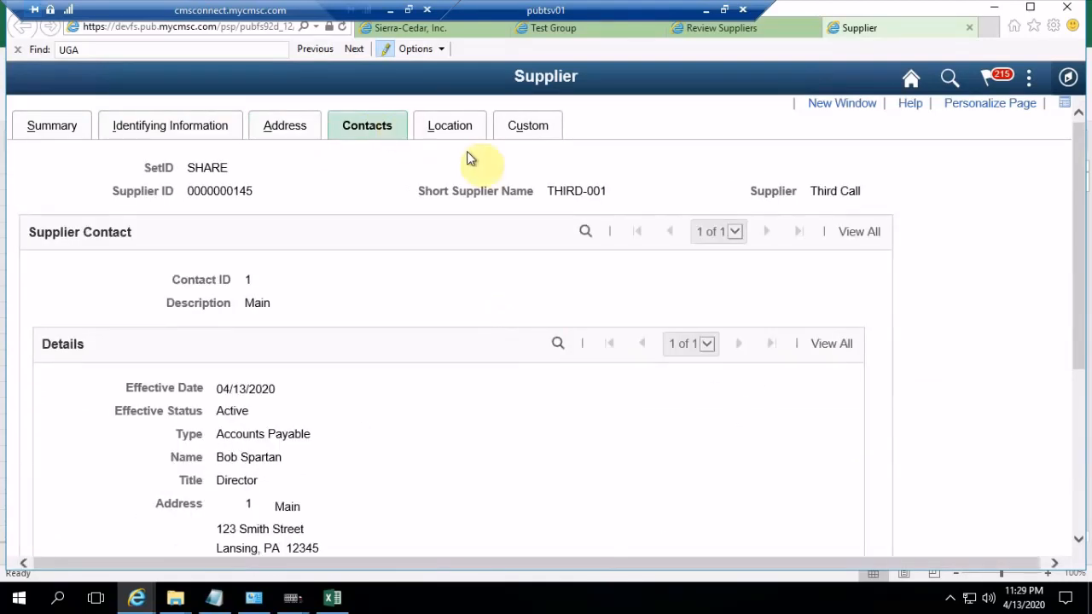